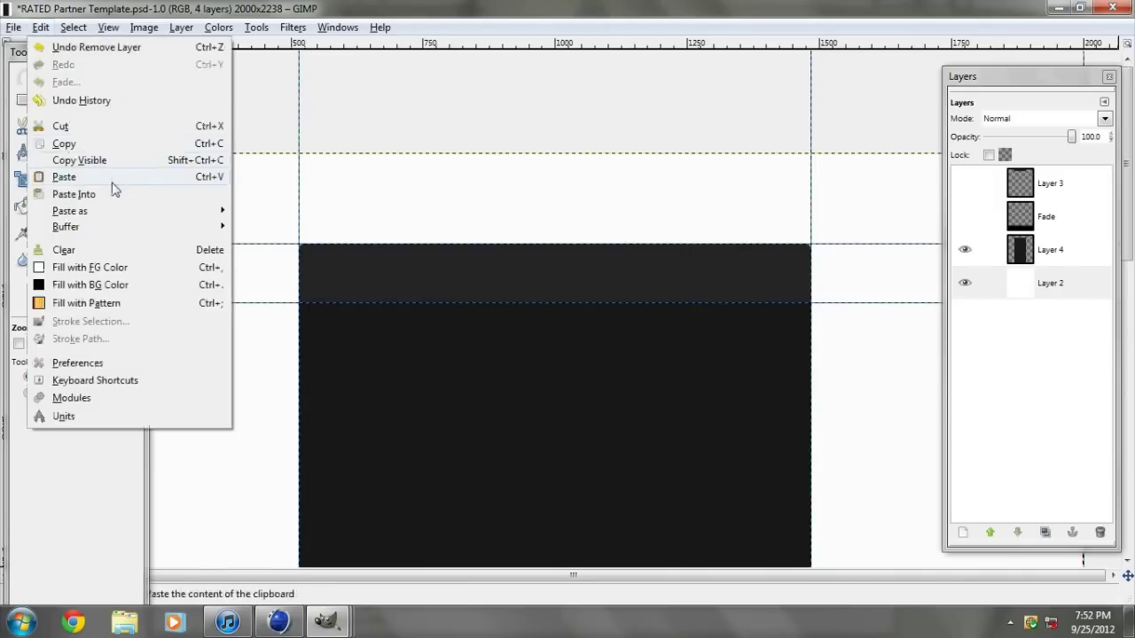
# Paste the bush into the template as its own layer, rotated upside down
pyautogui.click(113, 180)
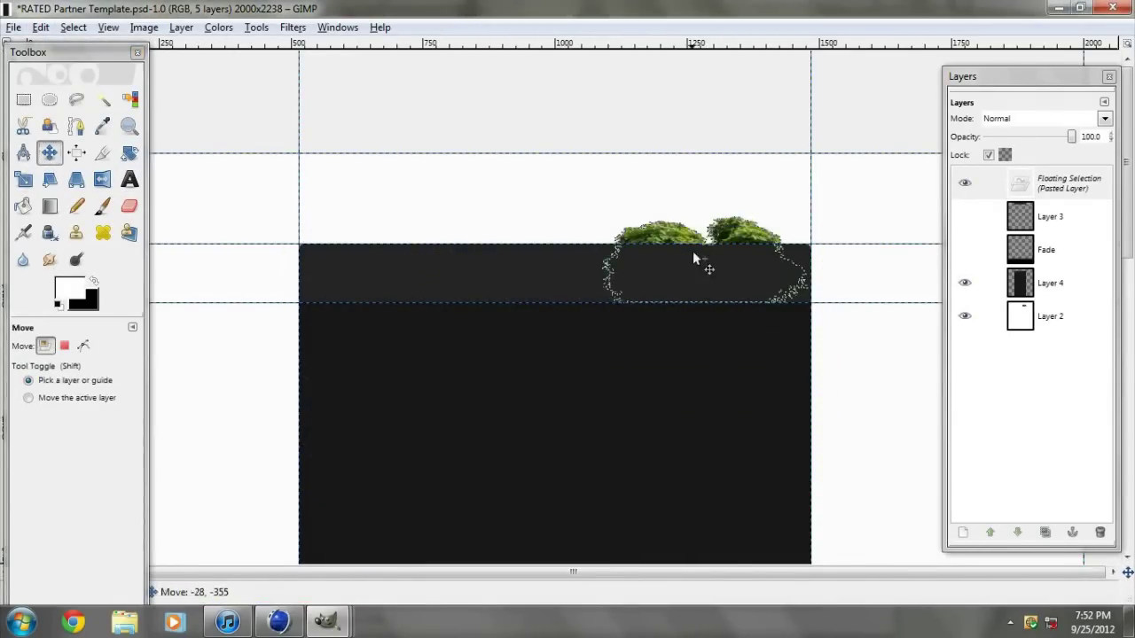
pyautogui.hotkey('shift', 'ctrl', 'n')
pyautogui.hotkey('shift', 'r')
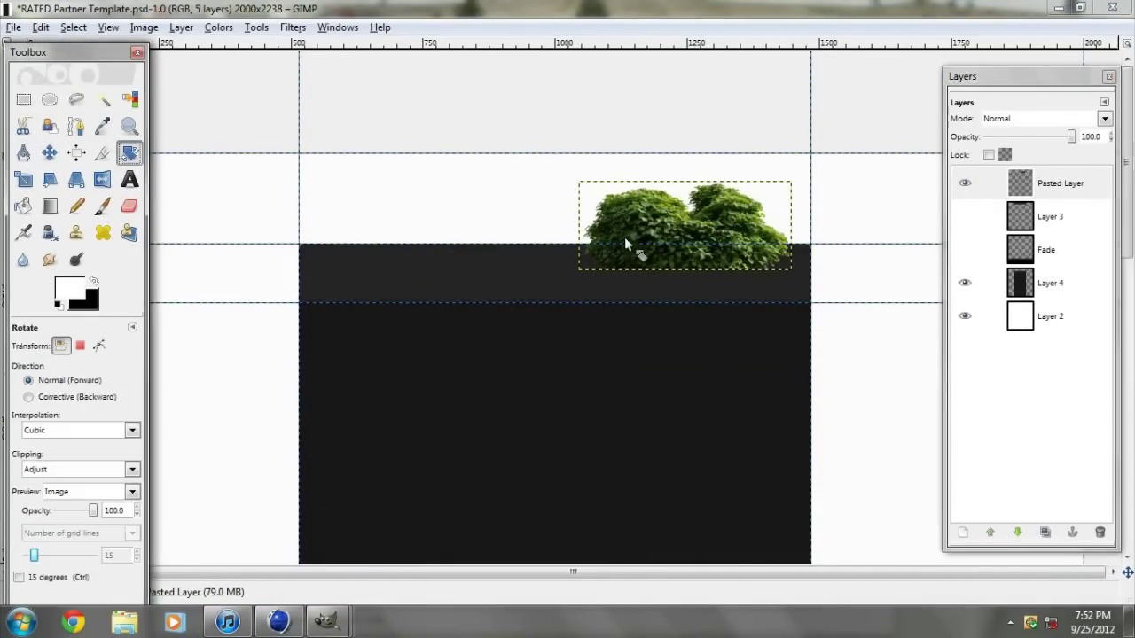
pyautogui.moveTo(687, 228); pyautogui.dragTo(786, 321)
pyautogui.press('Escape')
pyautogui.click(625, 220)
pyautogui.press('Return')
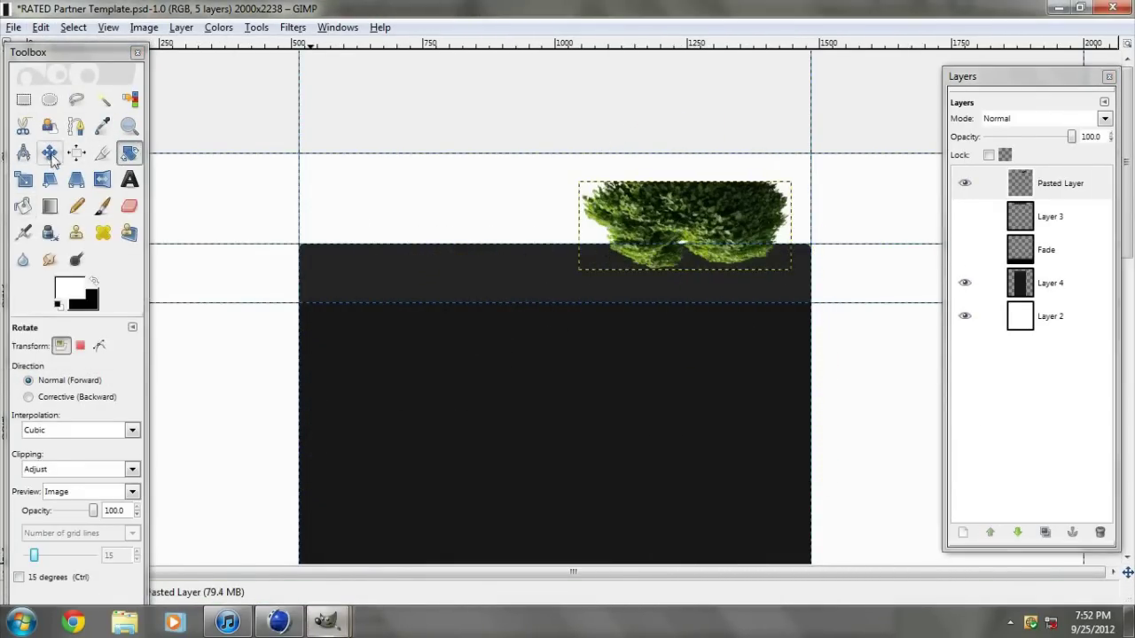
# Fade the bush's top with a Circle Fuzzy eraser and position it over the panel top
pyautogui.press('m')
pyautogui.hotkey('shift', 'e')
pyautogui.click(56, 388)
pyautogui.click(143, 250)
pyautogui.press('m')
pyautogui.hotkey('shift', 'Up')
pyautogui.hotkey('shift', 'Up')
pyautogui.hotkey('shift', 'Up')
pyautogui.hotkey('shift', 'e')
pyautogui.moveTo(562, 182); pyautogui.dragTo(780, 182)
pyautogui.press('m')
pyautogui.moveTo(683, 190); pyautogui.dragTo(689, 221)
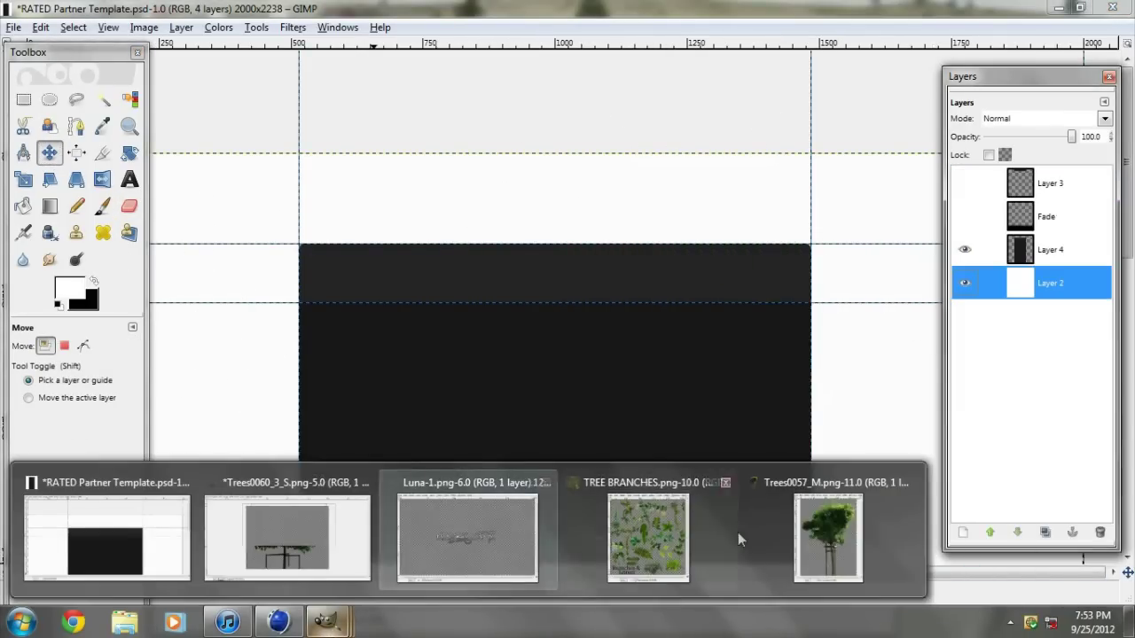
# Cut the tree top out of the Trees0057_M image
pyautogui.click(287, 532)
pyautogui.click(827, 537)
pyautogui.press('r')
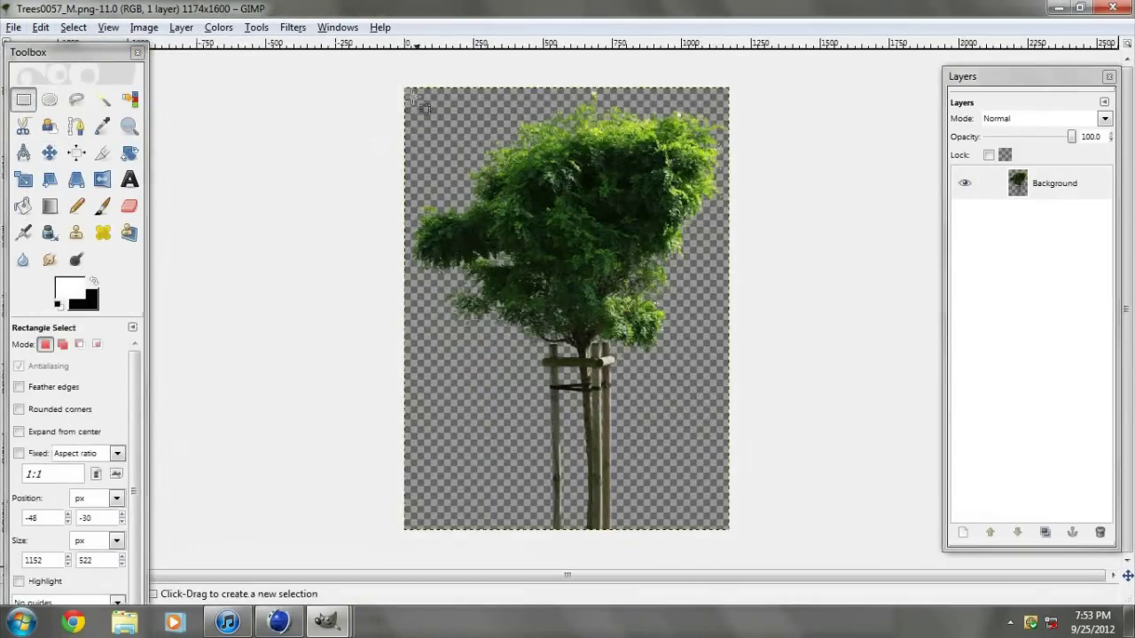
pyautogui.hotkey('ctrl', 'x')
# Paste the tree top as a layer above Fade, framing the panel's left side
pyautogui.click(106, 540)
pyautogui.click(41, 27)
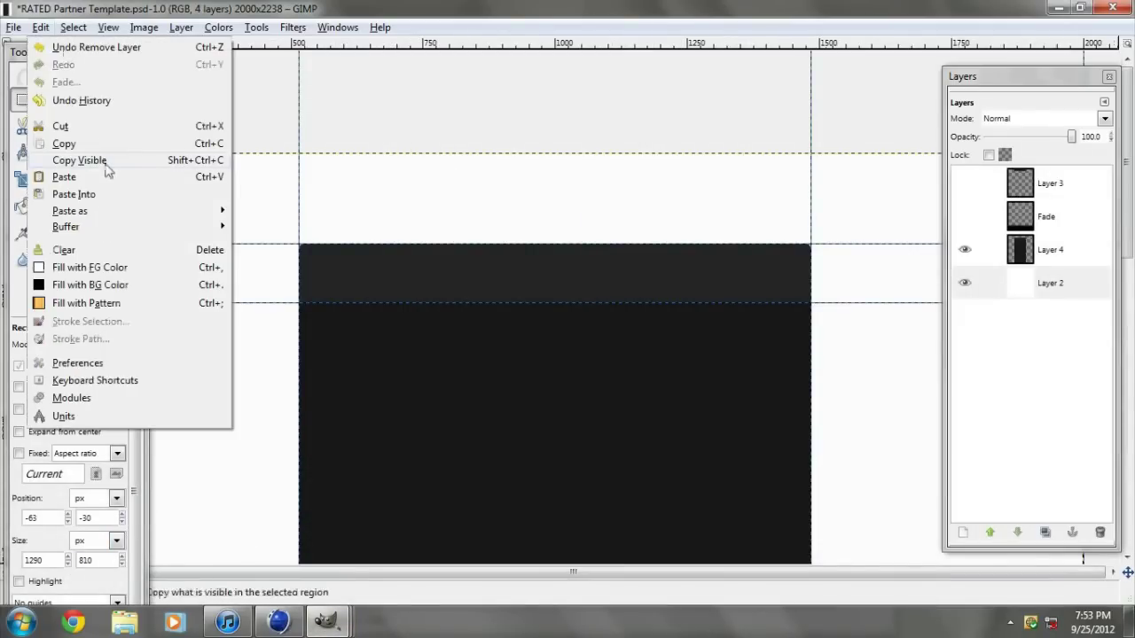
pyautogui.click(71, 174)
pyautogui.press('m')
pyautogui.click(963, 532)
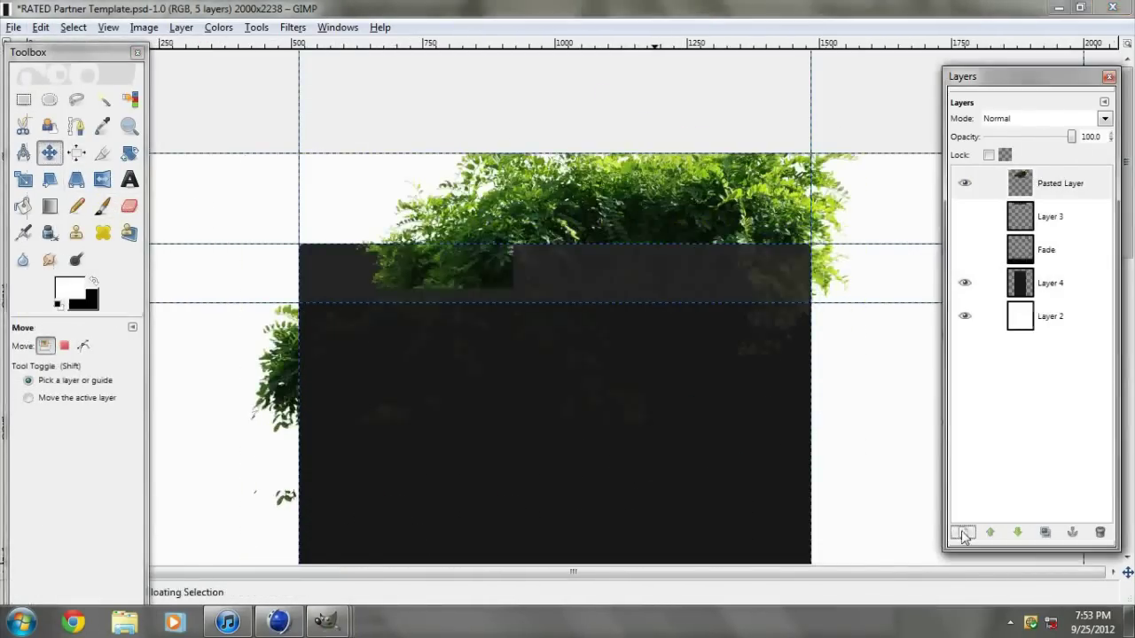
pyautogui.click(1017, 532)
pyautogui.click(1017, 532)
pyautogui.click(989, 531)
pyautogui.moveTo(676, 214); pyautogui.dragTo(641, 288)
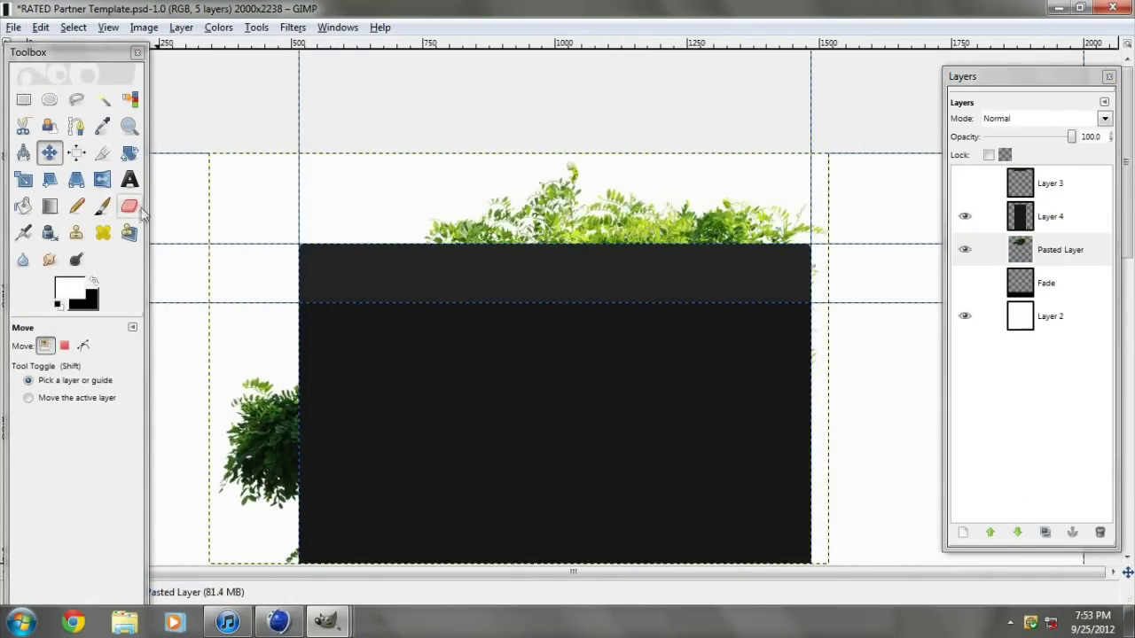
# Duplicate the foliage, flip it horizontally, and place it on the panel's right side
pyautogui.hotkey('shift', 'ctrl', 'd')
pyautogui.hotkey('shift', 'f')
pyautogui.click(387, 226)
pyautogui.press('m')
pyautogui.moveTo(386, 226); pyautogui.dragTo(457, 224)
pyautogui.click(129, 205)
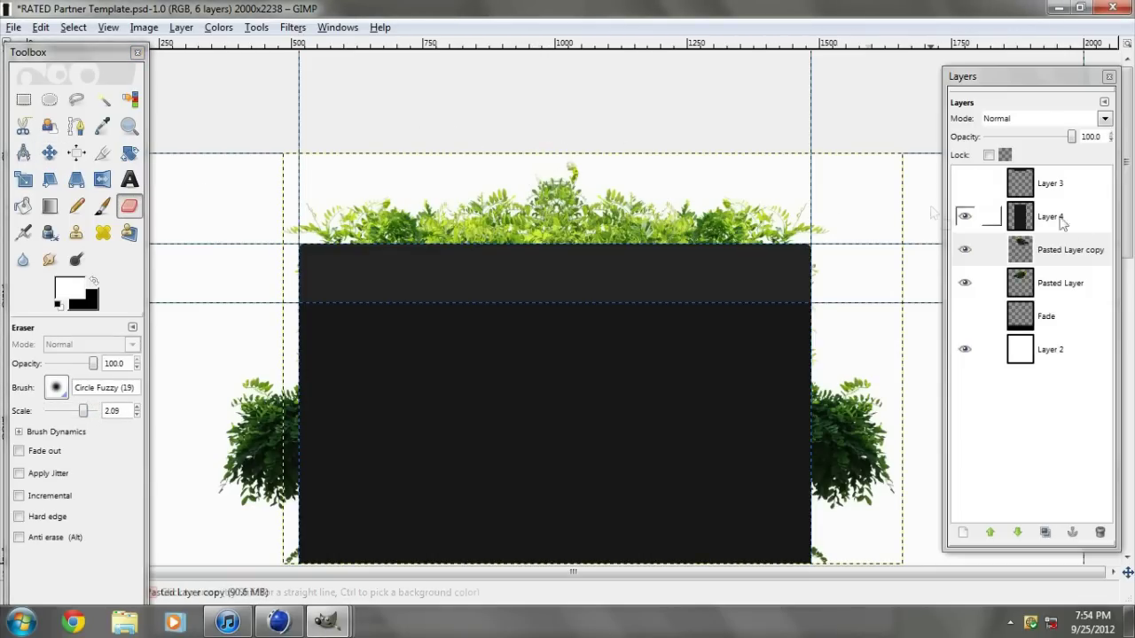
# Copy the Luna-1 logo into the template as a layer above the top greenery
pyautogui.click(468, 537)
pyautogui.click(192, 172)
pyautogui.click(203, 287)
pyautogui.click(41, 27)
pyautogui.click(177, 192)
pyautogui.hotkey('shift', 'ctrl', 'n')
pyautogui.press('m')
pyautogui.moveTo(529, 363); pyautogui.dragTo(568, 208)
pyautogui.click(1061, 293)
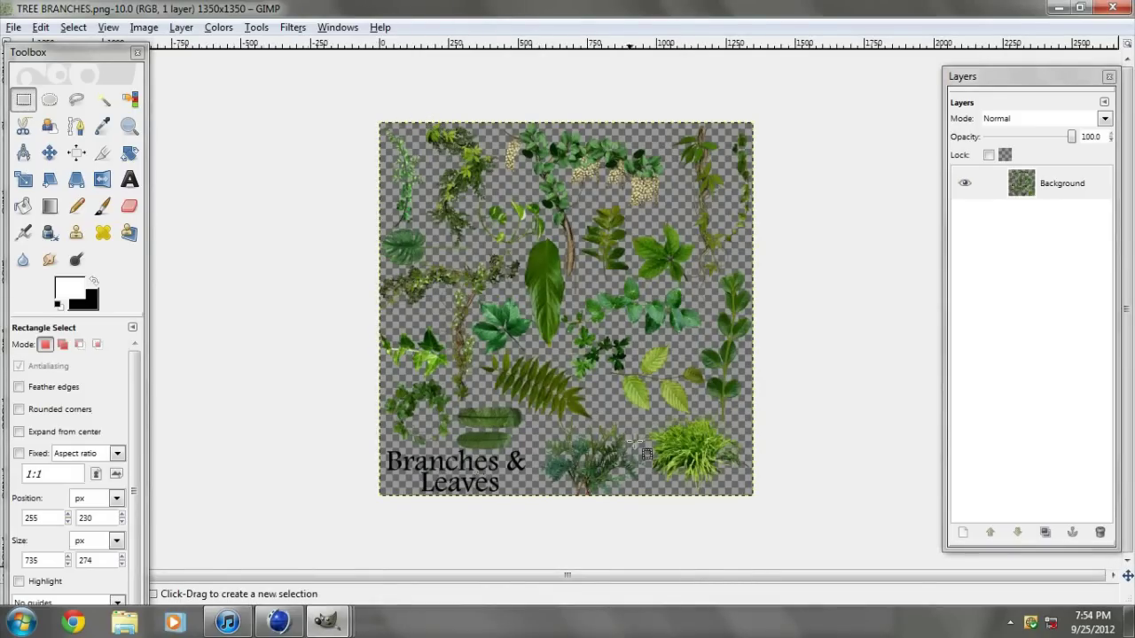
# Paste the grass tuft from TREE BRANCHES as its own layer near the panel's upper left
pyautogui.hotkey('ctrl', 'c')
pyautogui.hotkey('alt', 'Tab')
pyautogui.click(41, 26)
pyautogui.click(67, 172)
pyautogui.press('m')
pyautogui.moveTo(592, 370)
pyautogui.mouseDown()
pyautogui.moveTo(390, 294)
pyautogui.moveTo(740, 329)
pyautogui.moveTo(655, 317)
pyautogui.mouseUp()
# Rotate the grass 90 degrees and tuck it behind the panel's right edge
pyautogui.hotkey('shift', 'r')
pyautogui.doubleClick(71, 241)
pyautogui.press('BackSpace')
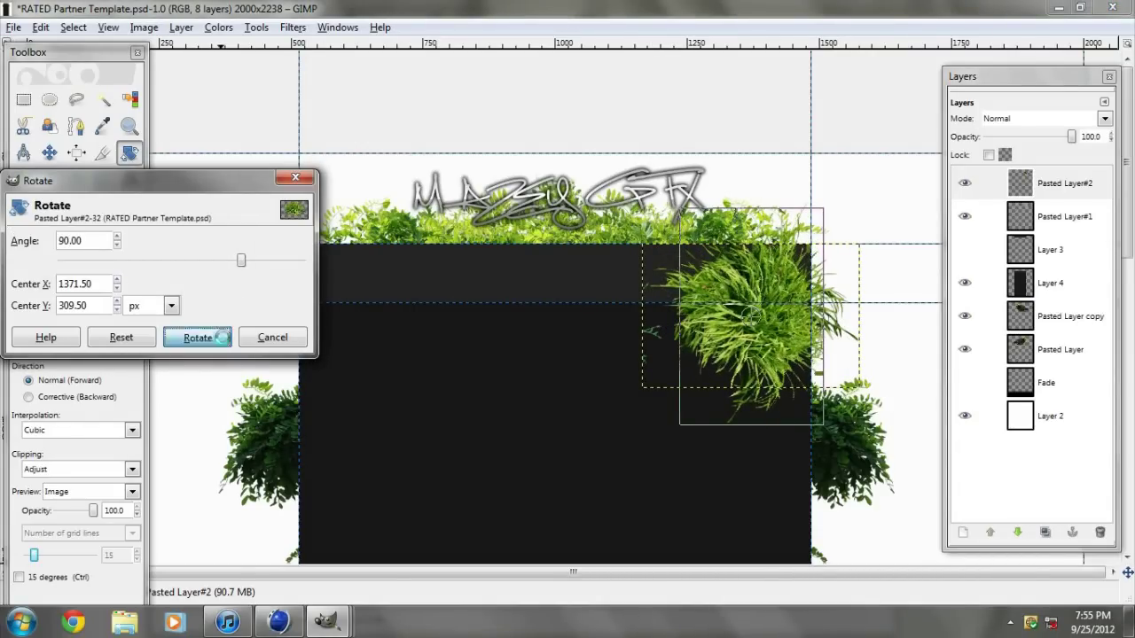
pyautogui.click(198, 337)
pyautogui.press('m')
pyautogui.moveTo(759, 325); pyautogui.dragTo(769, 385)
pyautogui.click(1018, 532)
pyautogui.click(1018, 532)
pyautogui.click(1018, 532)
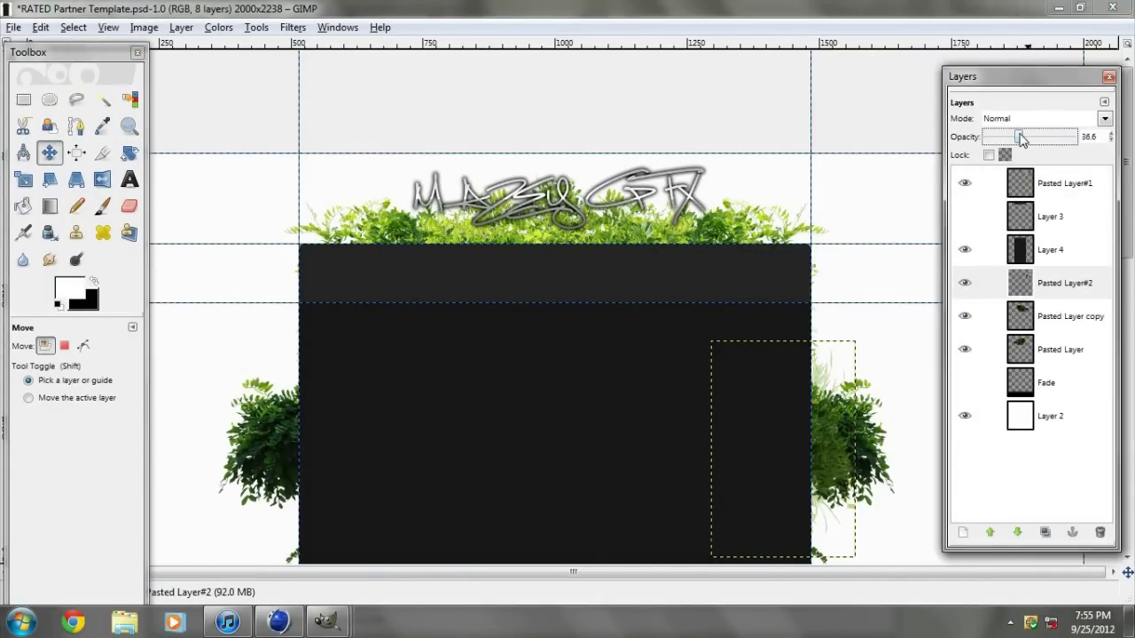
# Try several blend modes on the grass, keep Normal, and shift it up beside the right edge
pyautogui.click(1019, 238)
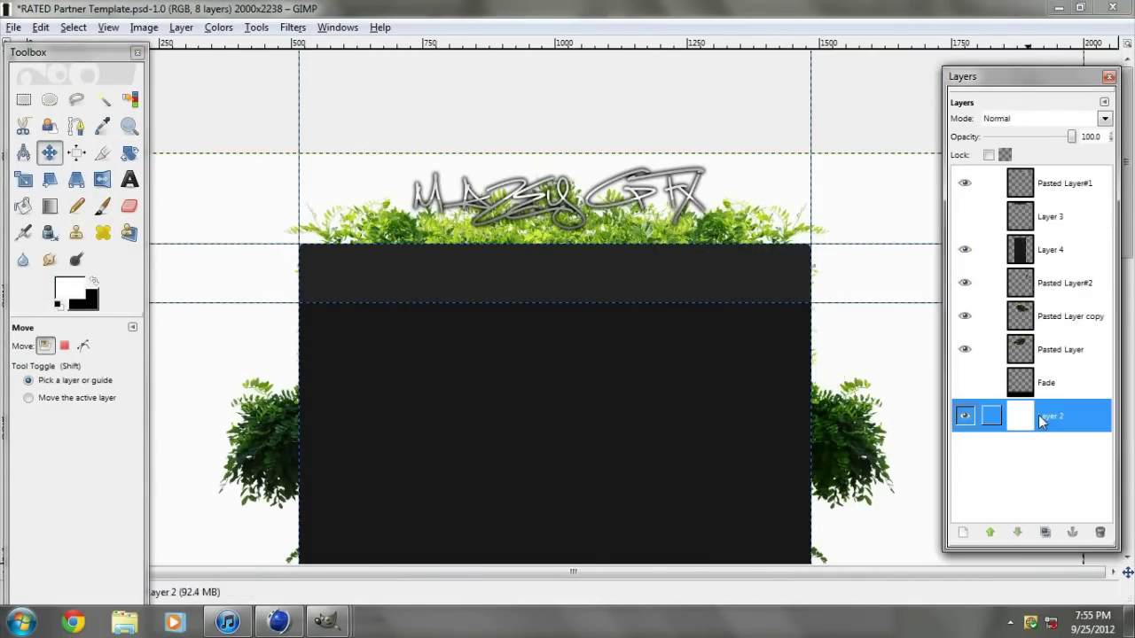
pyautogui.click(1064, 283)
pyautogui.click(1042, 117)
pyautogui.click(1010, 190)
pyautogui.click(1041, 118)
pyautogui.click(1016, 205)
pyautogui.click(1042, 118)
pyautogui.click(997, 375)
pyautogui.click(1042, 118)
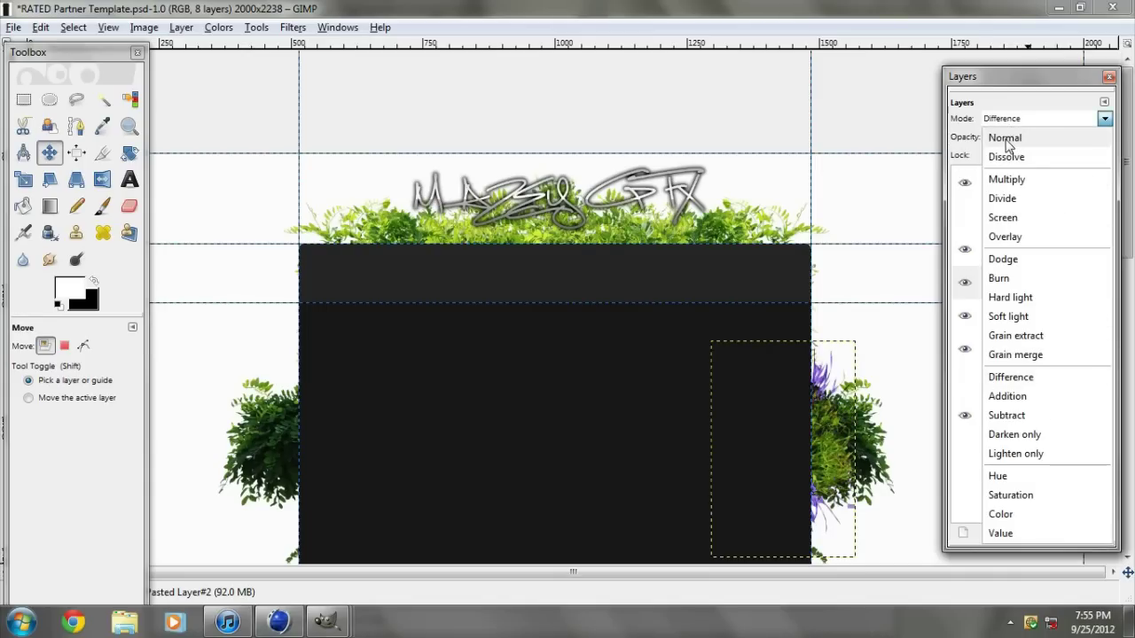
pyautogui.click(998, 472)
pyautogui.moveTo(835, 482); pyautogui.dragTo(825, 320)
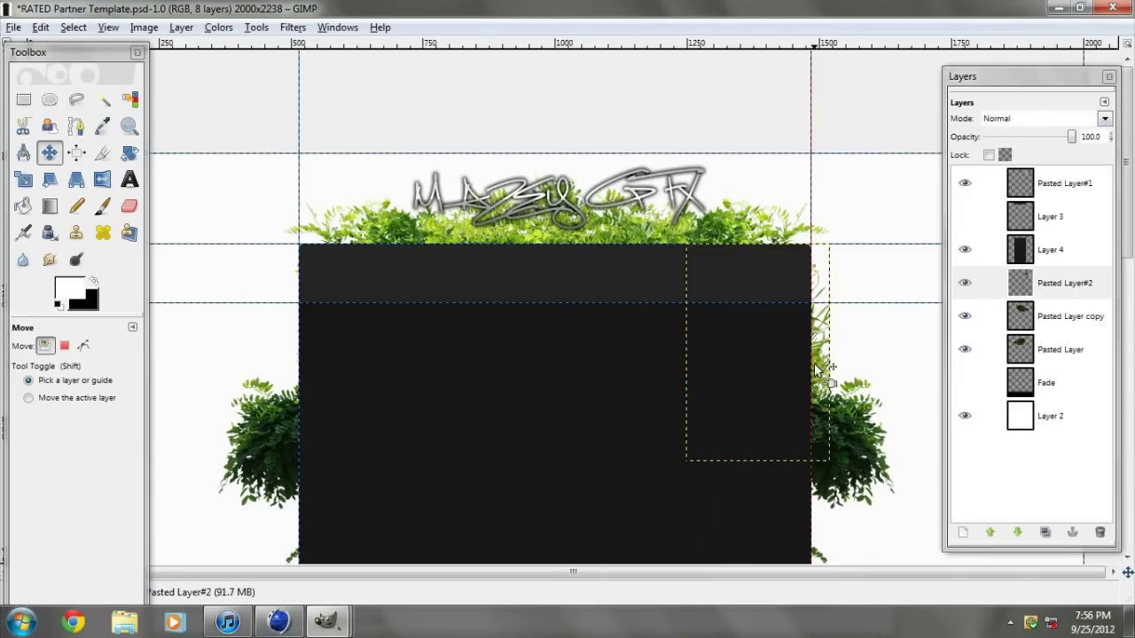
pyautogui.hotkey('ctrl', 'v')
# Duplicate the grass, flip it horizontally, and move it to the panel's left side
pyautogui.hotkey('shift', 'ctrl', 'n')
pyautogui.hotkey('shift', 'f')
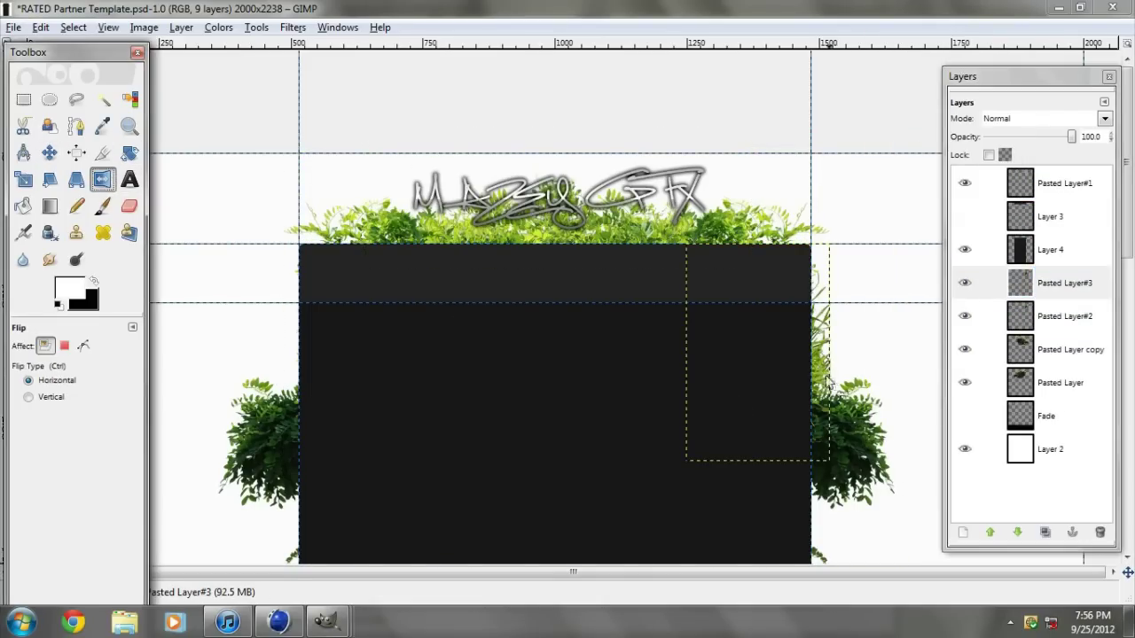
pyautogui.moveTo(807, 380); pyautogui.dragTo(485, 362)
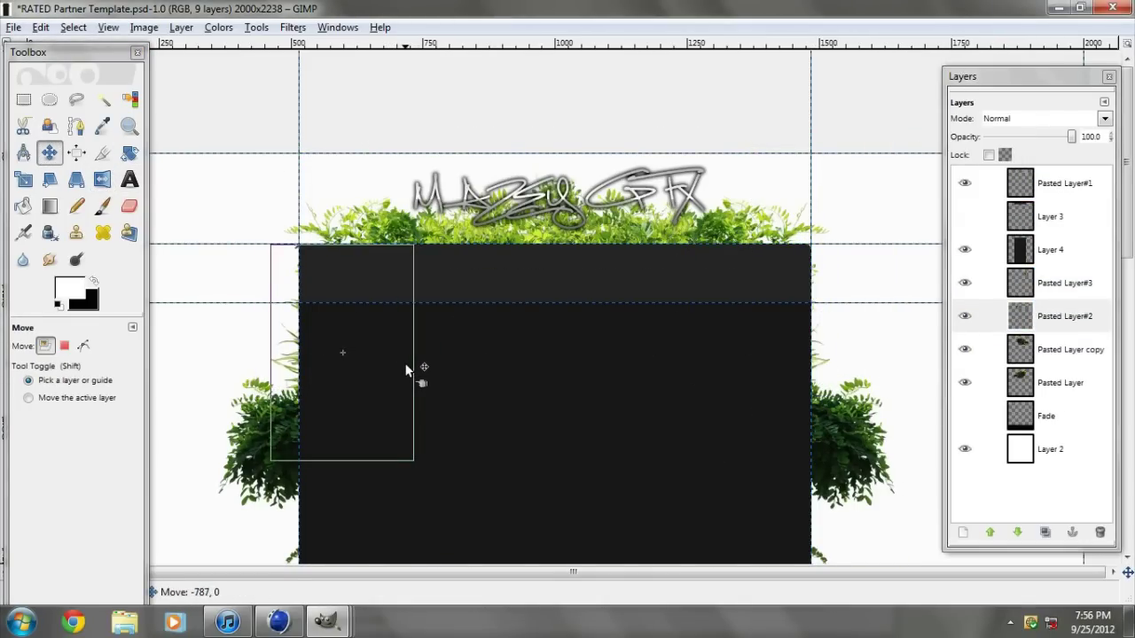
pyautogui.moveTo(391, 368); pyautogui.dragTo(406, 372)
pyautogui.hotkey('ctrl', 'z')
pyautogui.click(1026, 465)
pyautogui.scroll(-3, 648, 349)
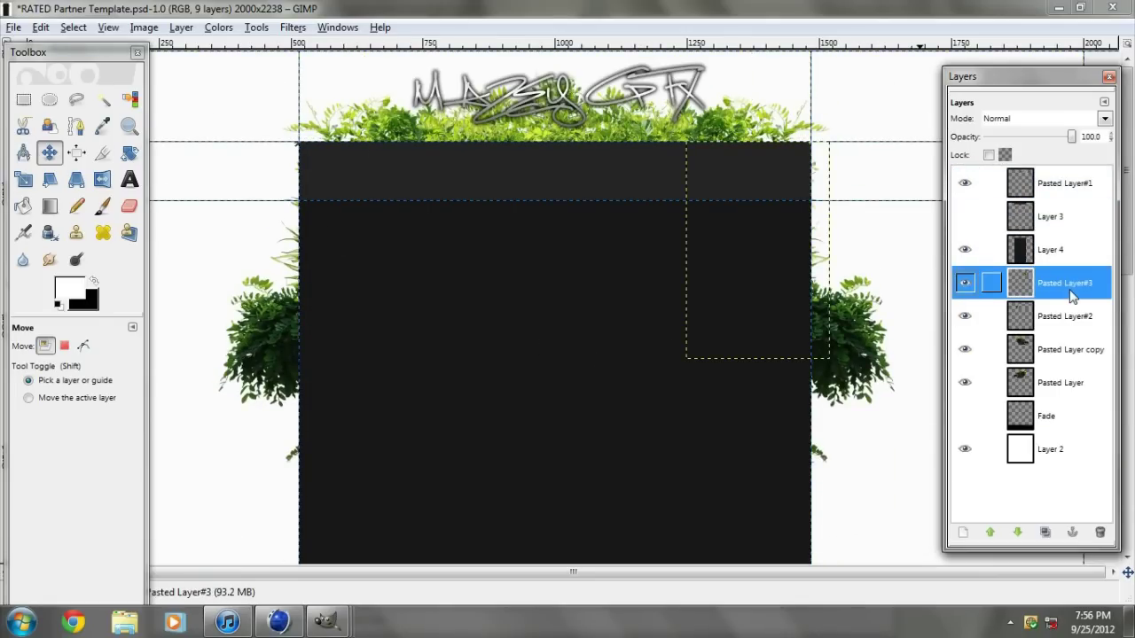
# Nudge the left foliage, mirrored foliage and logo slightly into alignment
pyautogui.click(1057, 351)
pyautogui.moveTo(749, 132); pyautogui.dragTo(755, 142)
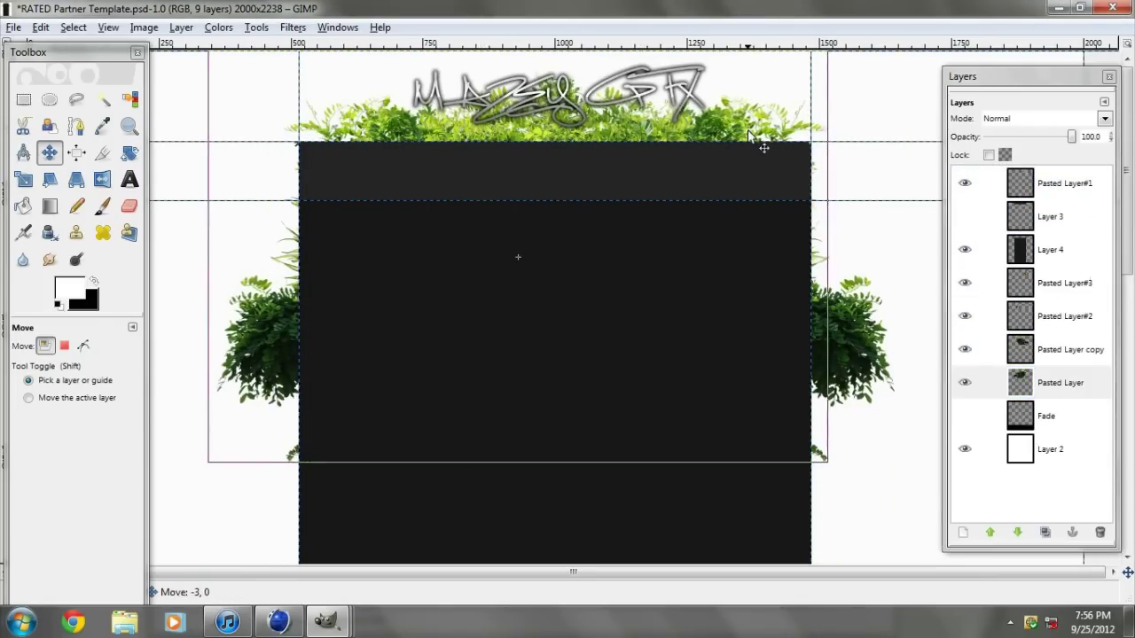
pyautogui.click(1057, 349)
pyautogui.moveTo(753, 147); pyautogui.dragTo(754, 147)
pyautogui.click(412, 131)
pyautogui.moveTo(411, 131); pyautogui.dragTo(411, 134)
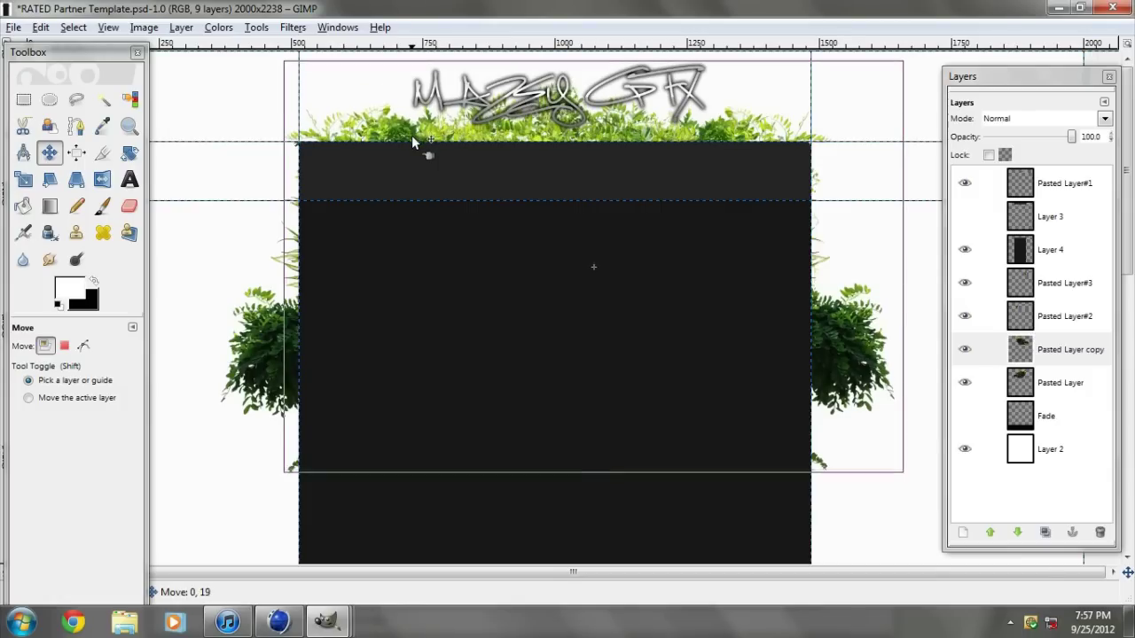
pyautogui.click(526, 210)
pyautogui.click(527, 95)
pyautogui.moveTo(526, 96); pyautogui.dragTo(530, 90)
pyautogui.click(487, 153)
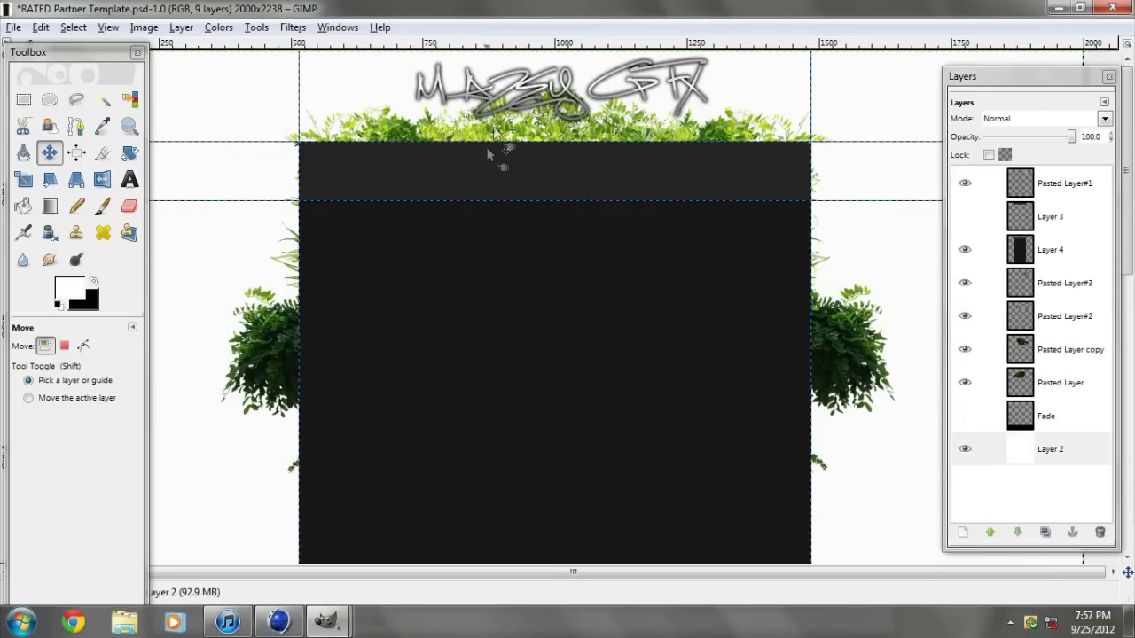
pyautogui.click(638, 530)
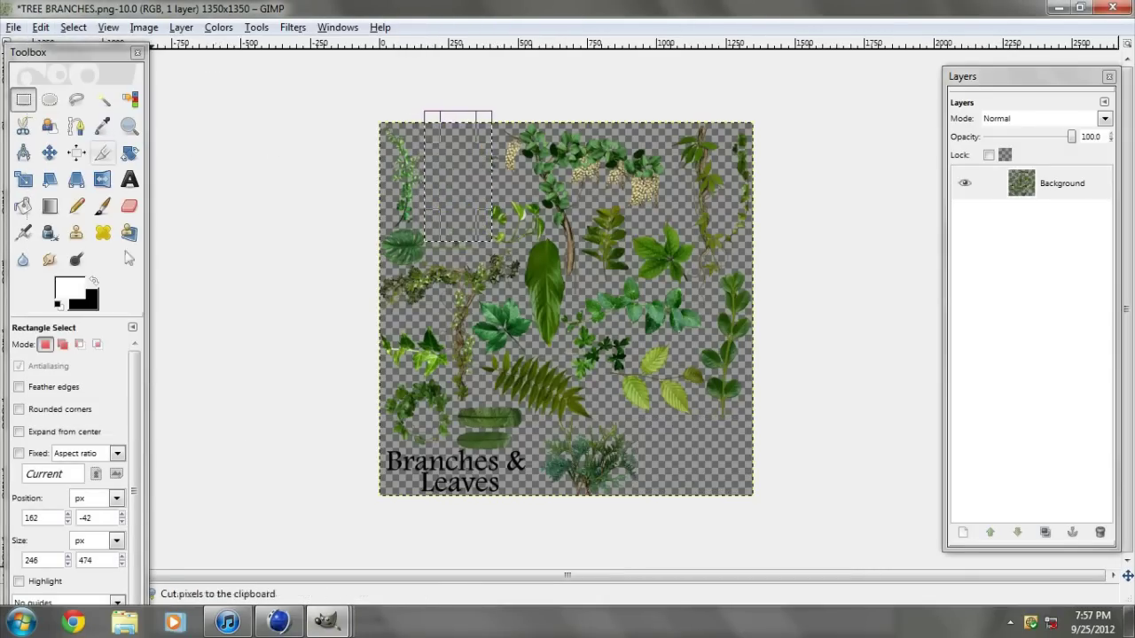
# Paste the vine as a layer, erase its stray stem, and tuck it behind the panel's upper right
pyautogui.hotkey('alt', 'Tab')
pyautogui.hotkey('alt', 'Tab')
pyautogui.hotkey('ctrl', 'v')
pyautogui.hotkey('shift', 'ctrl', 'n')
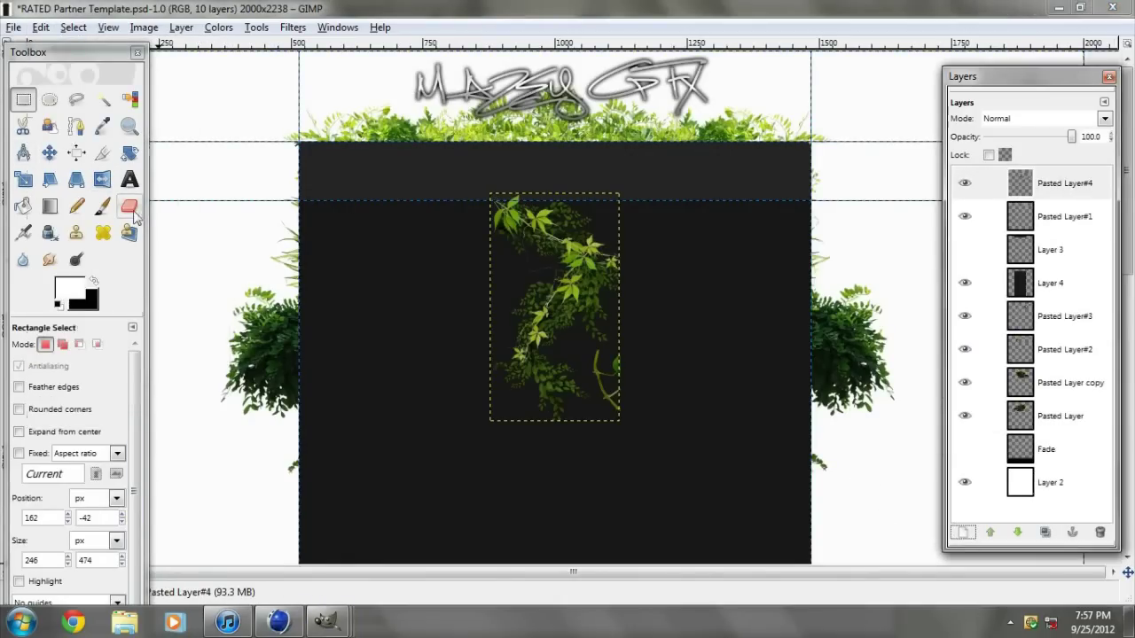
pyautogui.click(133, 211)
pyautogui.moveTo(602, 365); pyautogui.dragTo(593, 358)
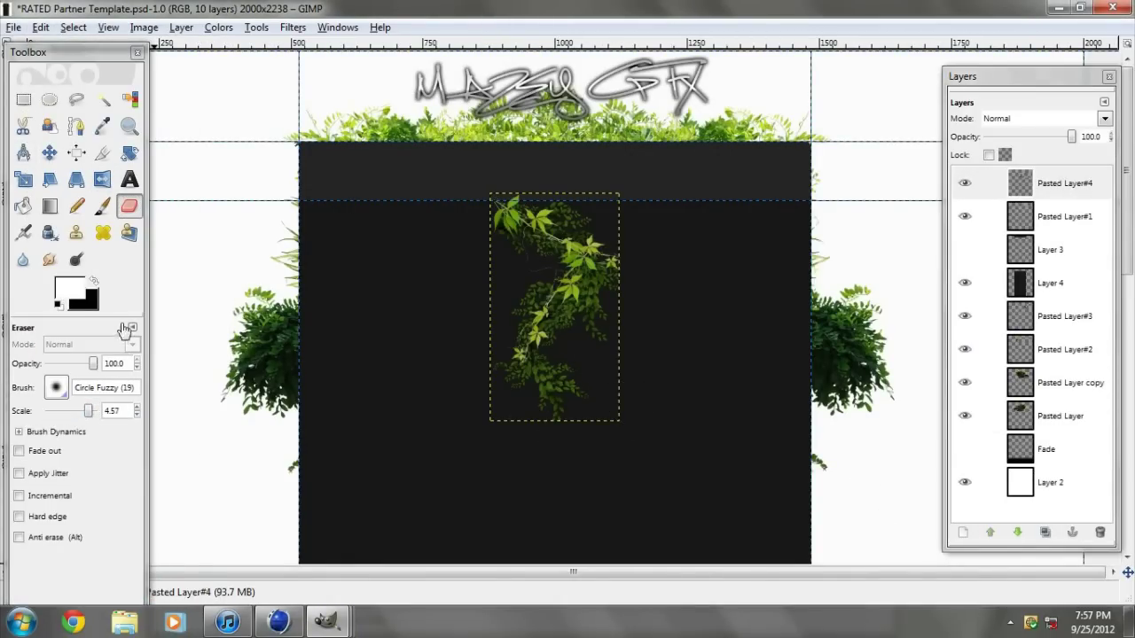
pyautogui.click(49, 153)
pyautogui.moveTo(579, 294); pyautogui.dragTo(825, 213)
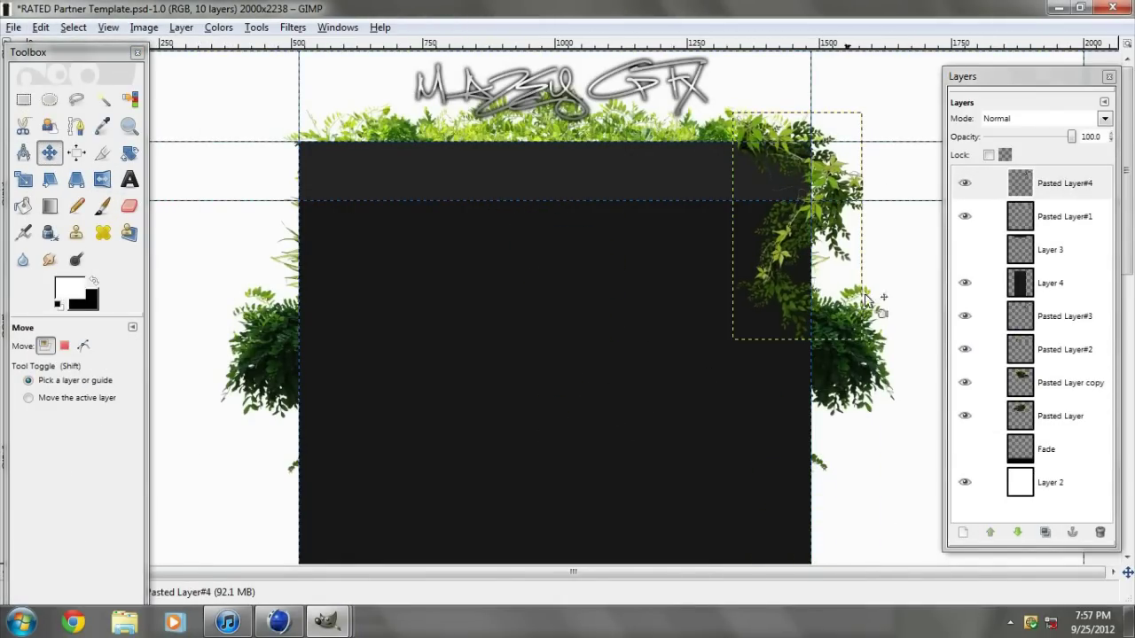
pyautogui.click(1017, 532)
pyautogui.click(1017, 532)
pyautogui.click(1017, 532)
# Duplicate the vine and mirror the copy at the panel's left edge
pyautogui.rightClick(1048, 292)
pyautogui.click(913, 78)
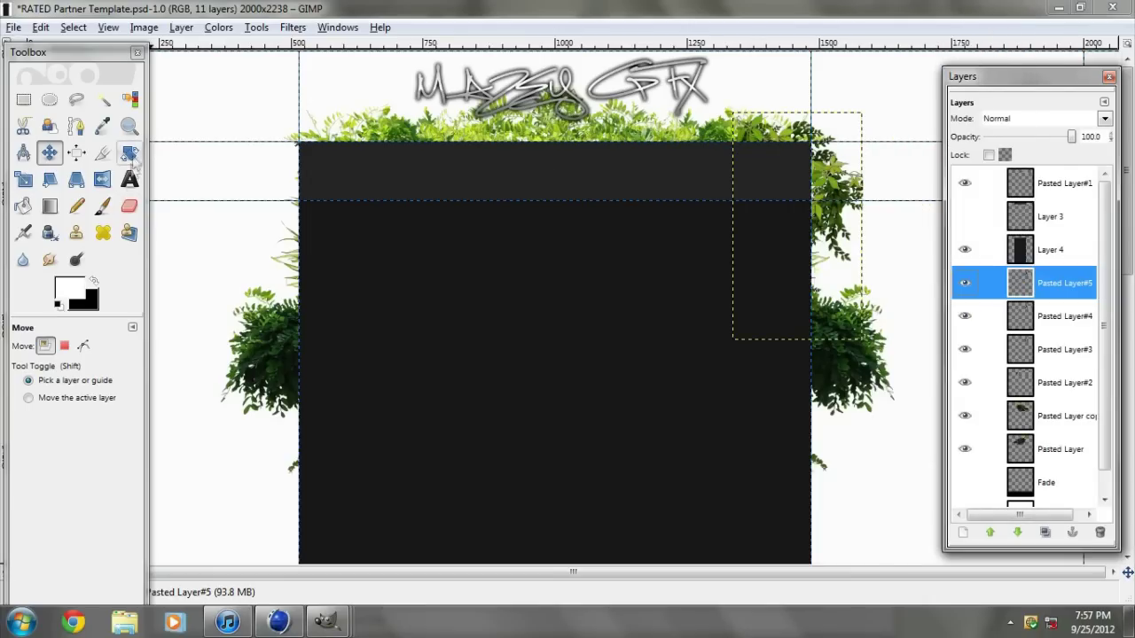
pyautogui.moveTo(783, 180); pyautogui.dragTo(770, 180)
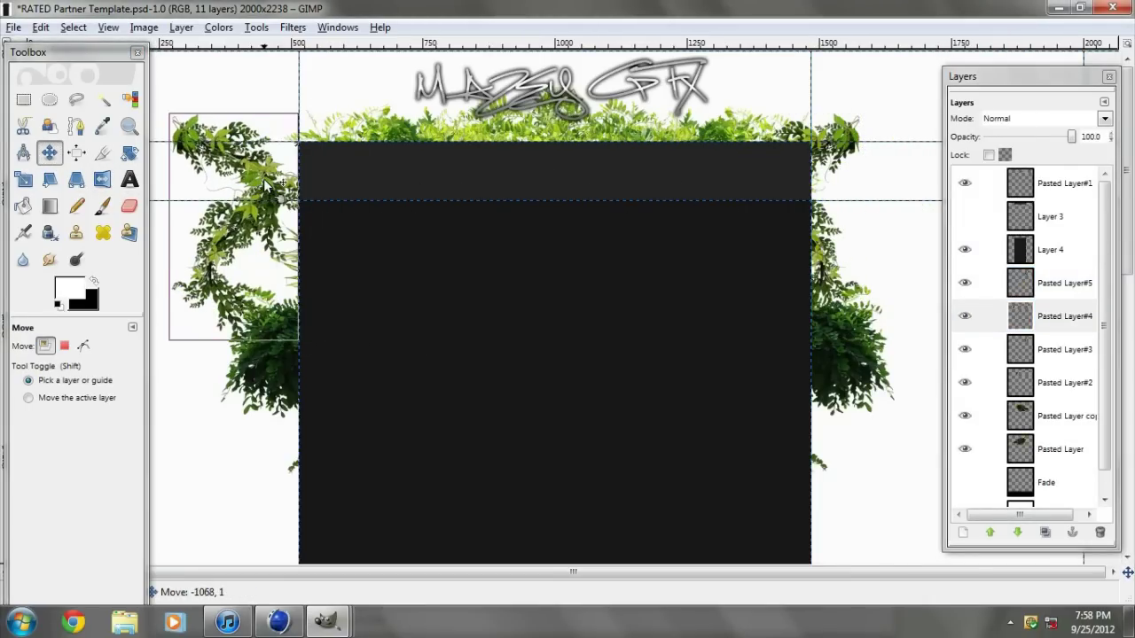
pyautogui.moveTo(328, 186); pyautogui.dragTo(282, 185)
pyautogui.click(104, 180)
pyautogui.click(832, 260)
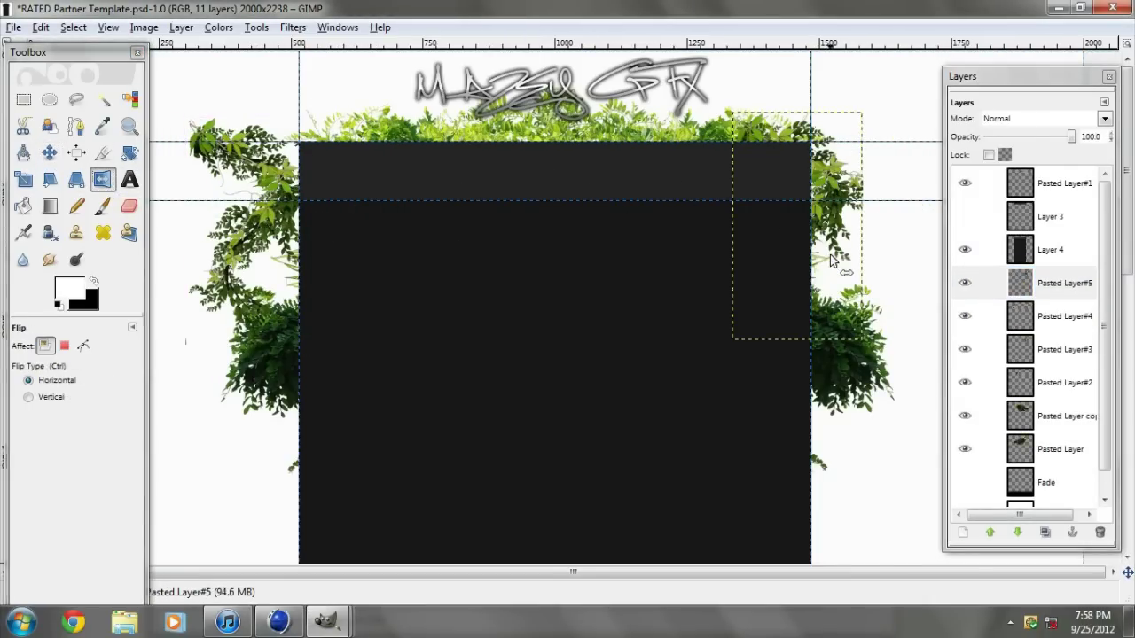
# Shift the left vine rightward toward the panel
pyautogui.click(1064, 316)
pyautogui.click(50, 152)
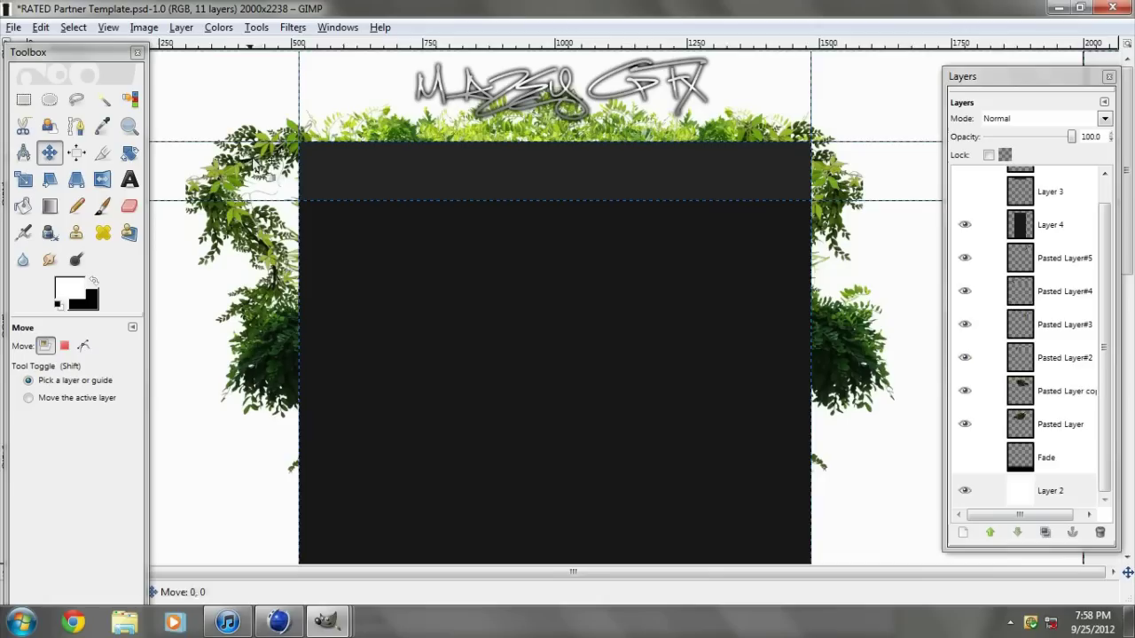
pyautogui.click(41, 27)
pyautogui.click(60, 49)
pyautogui.moveTo(249, 196); pyautogui.dragTo(305, 197)
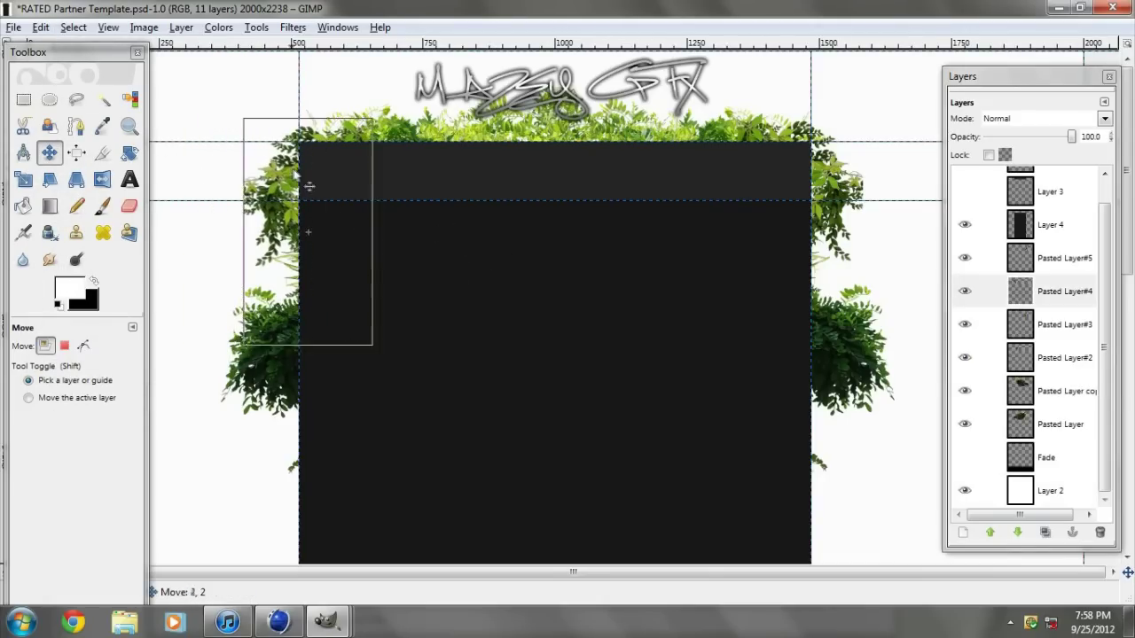
pyautogui.click(1041, 492)
pyautogui.click(128, 206)
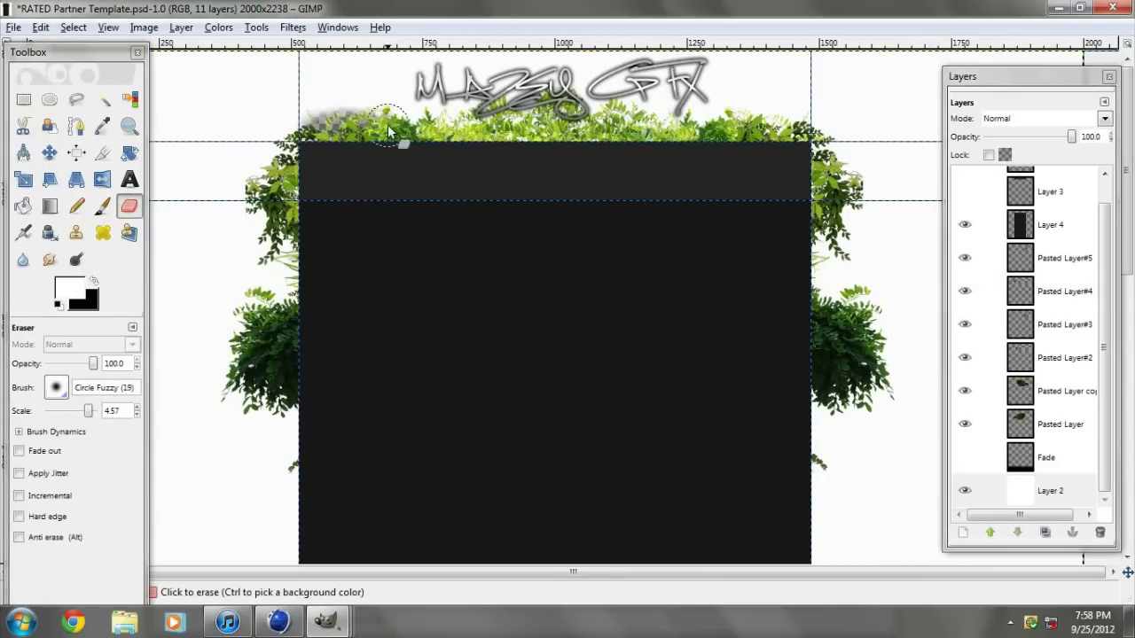
pyautogui.click(1041, 258)
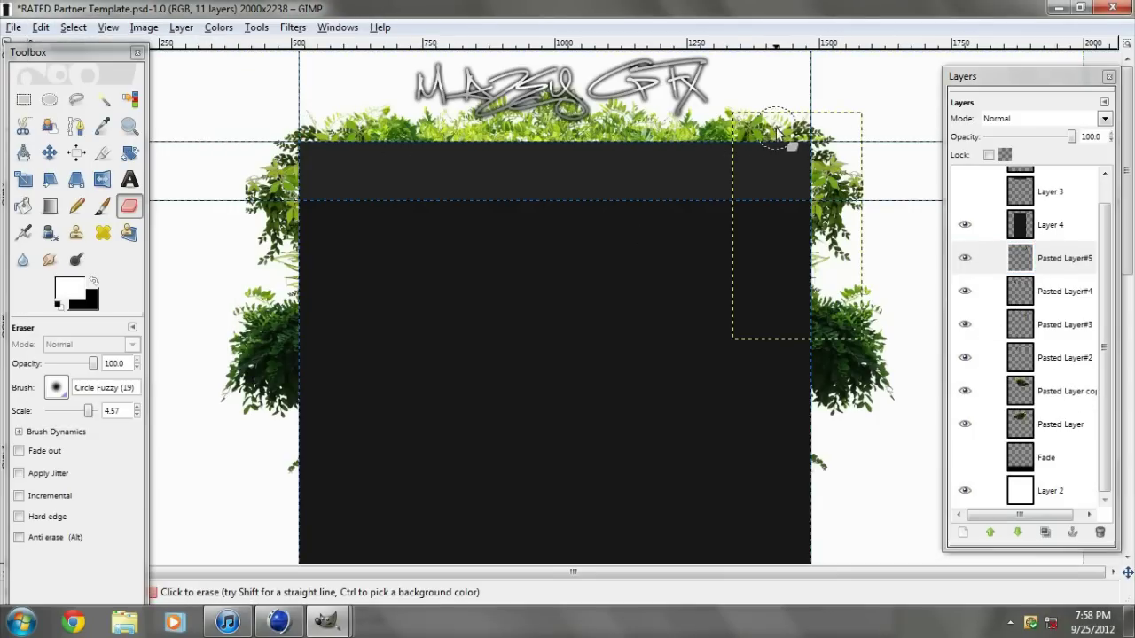
# Zoom in on the top-left vines, then back out to the whole template
pyautogui.click(129, 127)
pyautogui.click(417, 195)
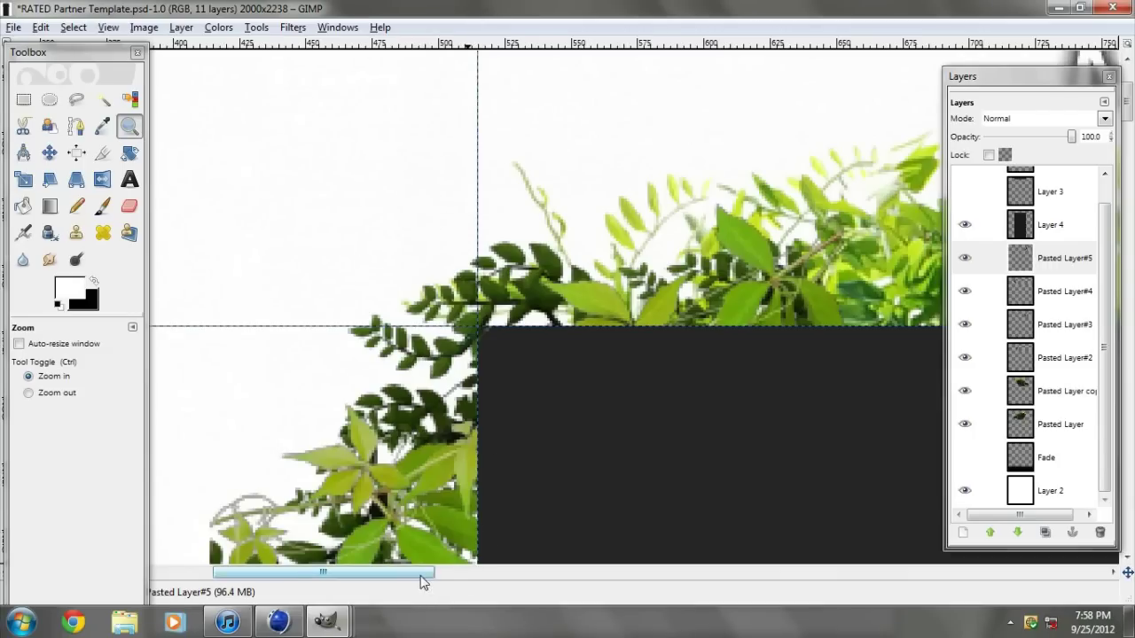
pyautogui.click(462, 401)
pyautogui.keyDown('ctrl'); pyautogui.click(463, 400); pyautogui.keyUp('ctrl')
pyautogui.keyDown('ctrl'); pyautogui.click(426, 337); pyautogui.keyUp('ctrl')
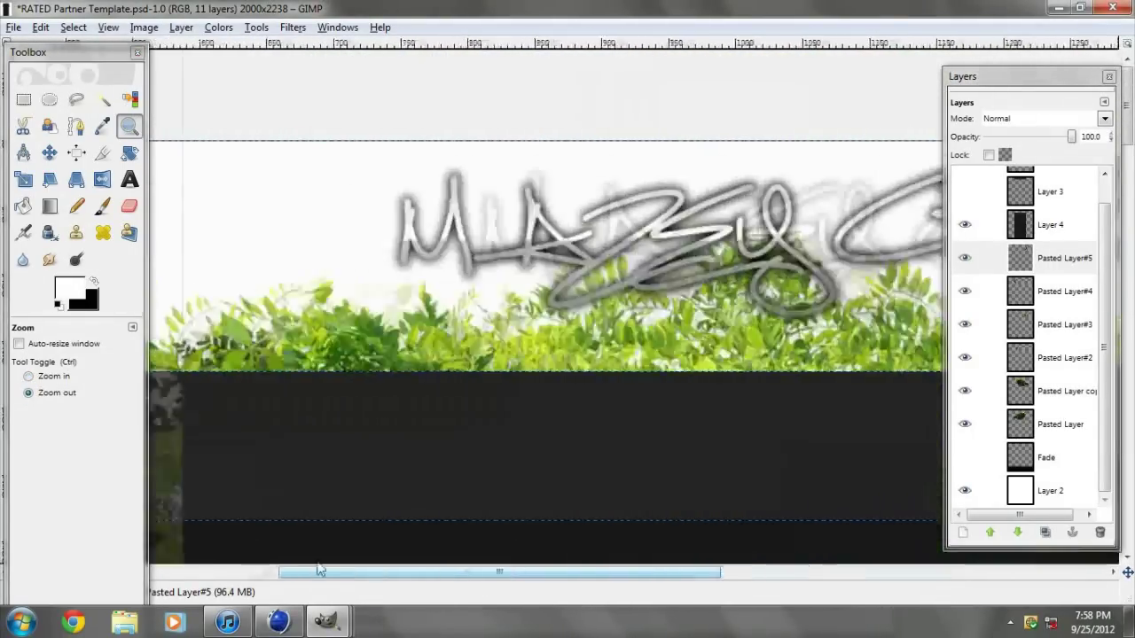
pyautogui.keyDown('ctrl'); pyautogui.click(393, 274); pyautogui.keyUp('ctrl')
pyautogui.click(567, 346)
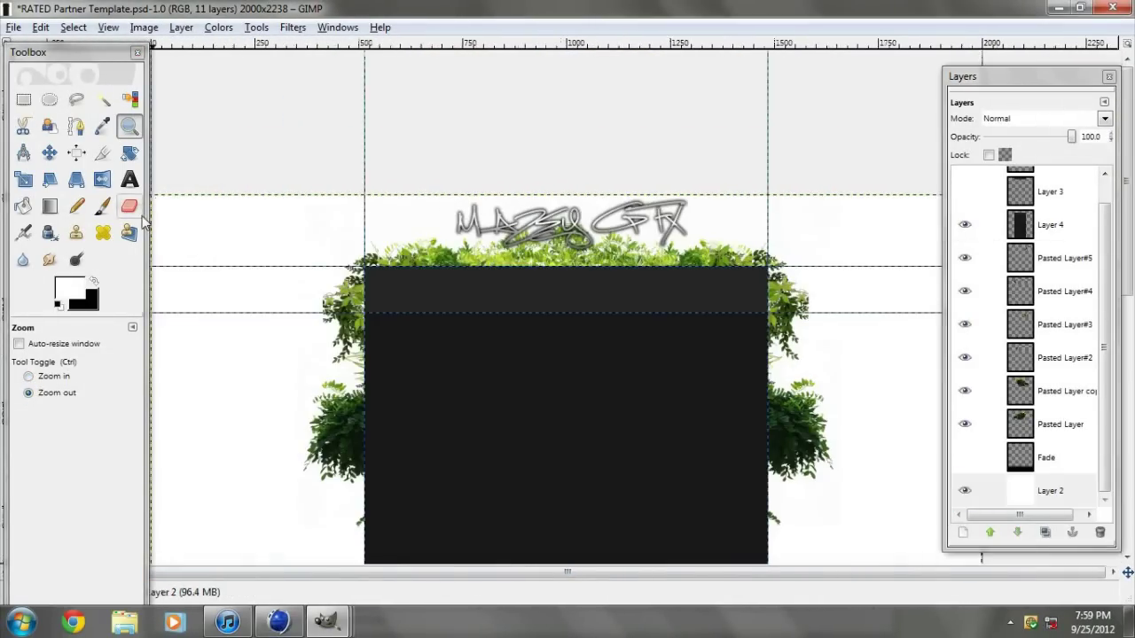
# Shift Pasted Layer#2 grass slightly left and lower it beneath the dark panel
pyautogui.click(49, 153)
pyautogui.click(971, 359)
pyautogui.click(990, 532)
pyautogui.moveTo(425, 356); pyautogui.dragTo(332, 373)
pyautogui.click(1017, 532)
pyautogui.click(1017, 532)
pyautogui.click(1017, 531)
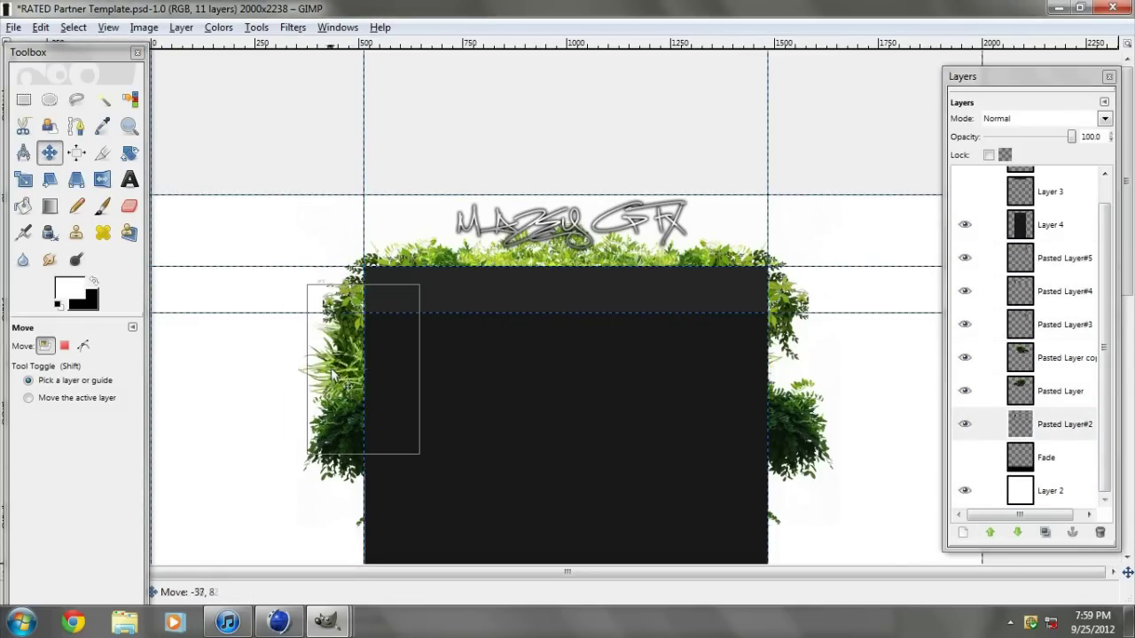
pyautogui.click(326, 621)
# Select and copy the upper foliage of the tree in Trees0060_3_S.png
pyautogui.click(625, 532)
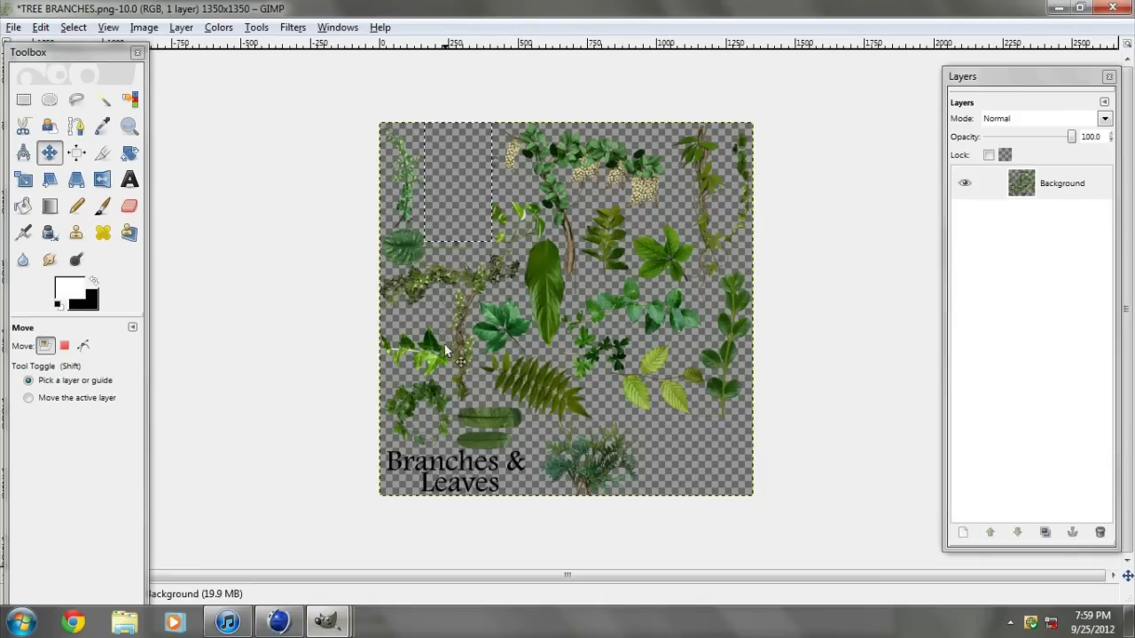
pyautogui.click(649, 537)
pyautogui.press('r')
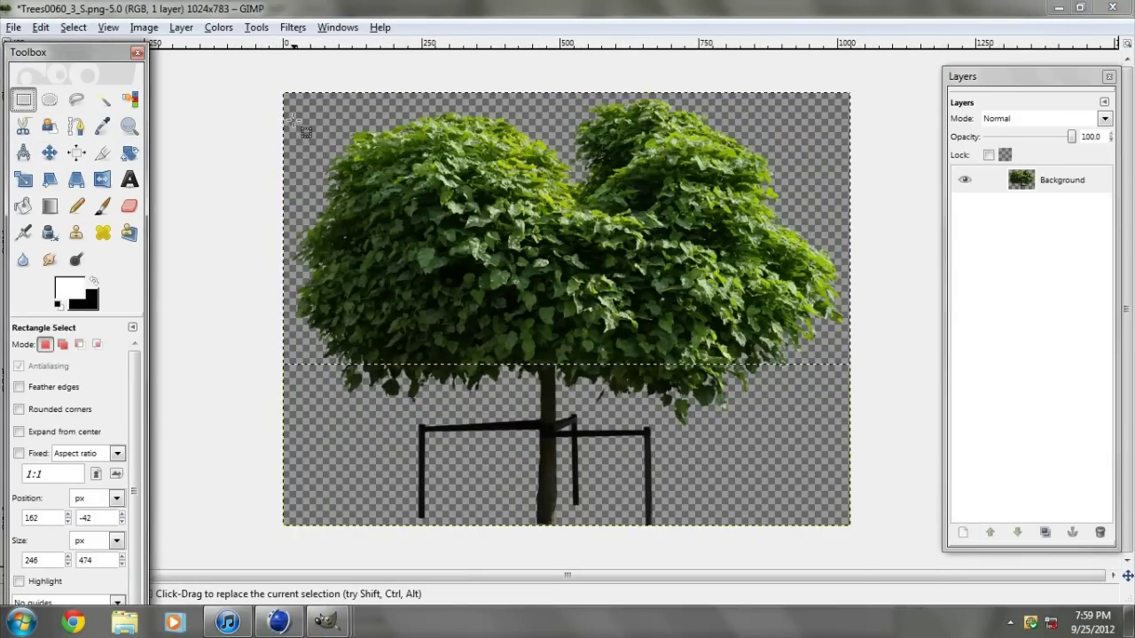
pyautogui.moveTo(294, 120); pyautogui.dragTo(836, 363)
pyautogui.click(41, 28)
# Paste the tree foliage into the template as its own layer on the panel's right side
pyautogui.click(84, 130)
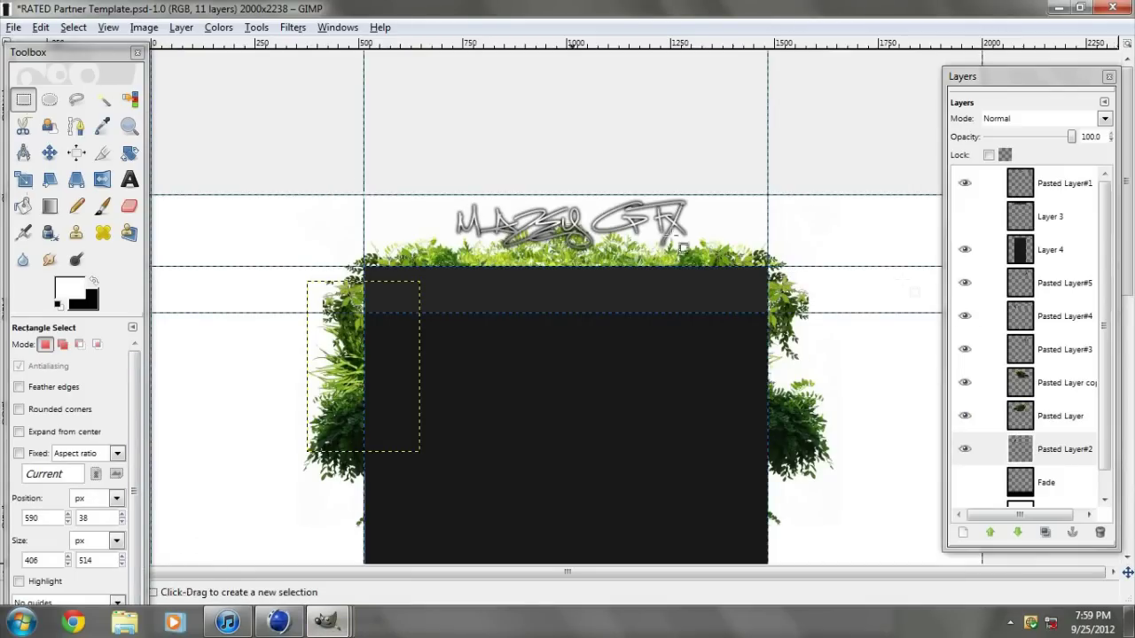
pyautogui.click(1041, 312)
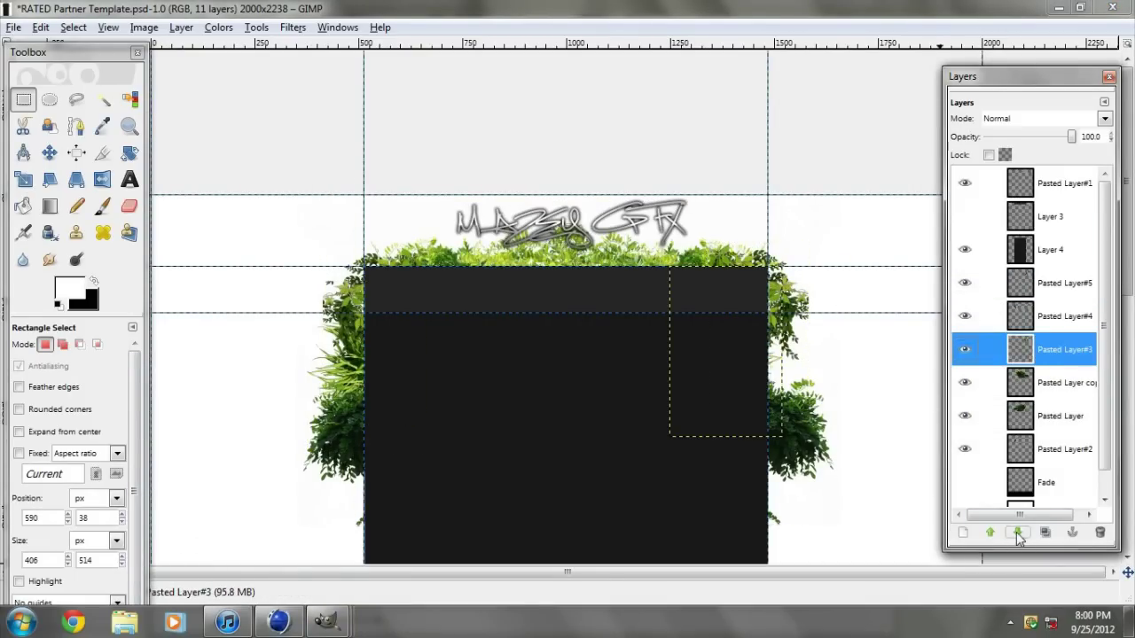
pyautogui.press('m')
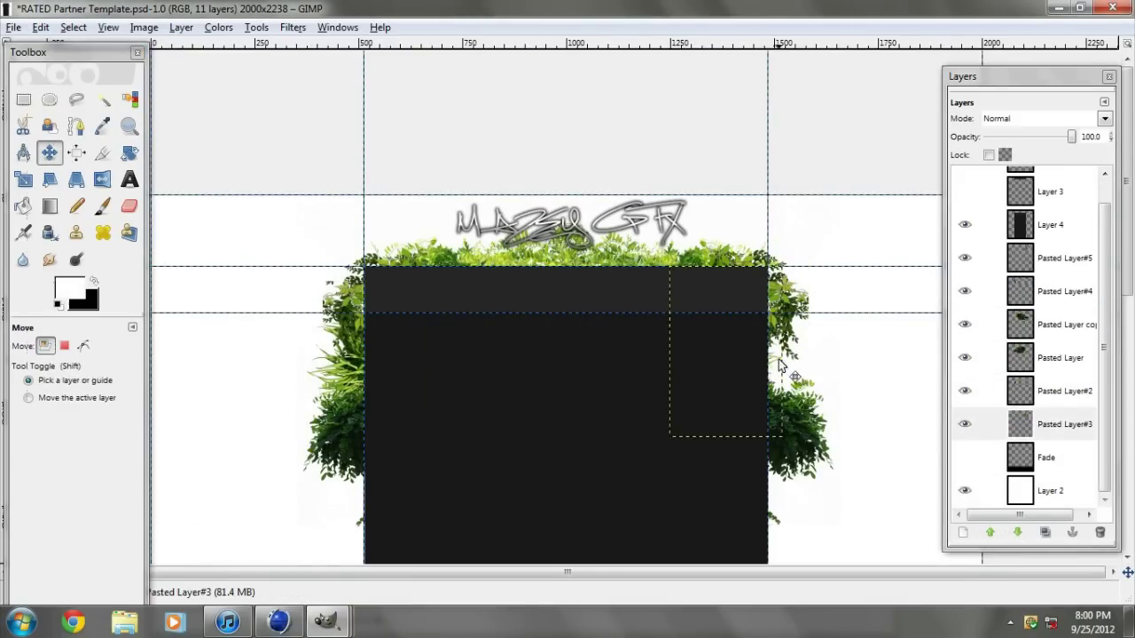
pyautogui.click(41, 27)
pyautogui.click(74, 226)
pyautogui.moveTo(833, 403); pyautogui.dragTo(837, 407)
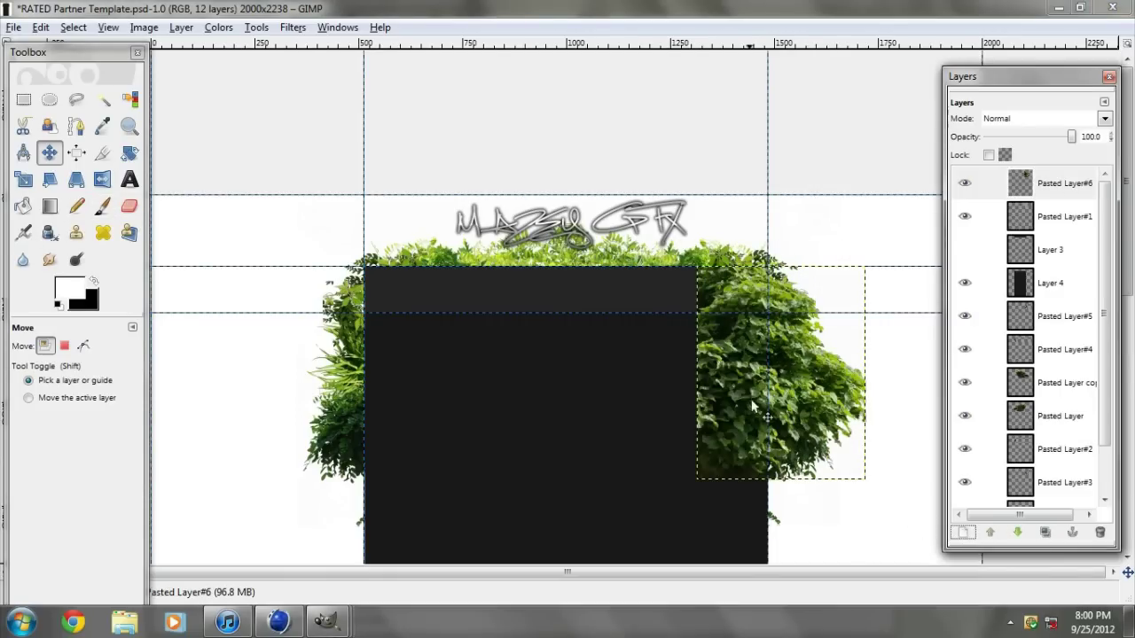
pyautogui.click(1018, 533)
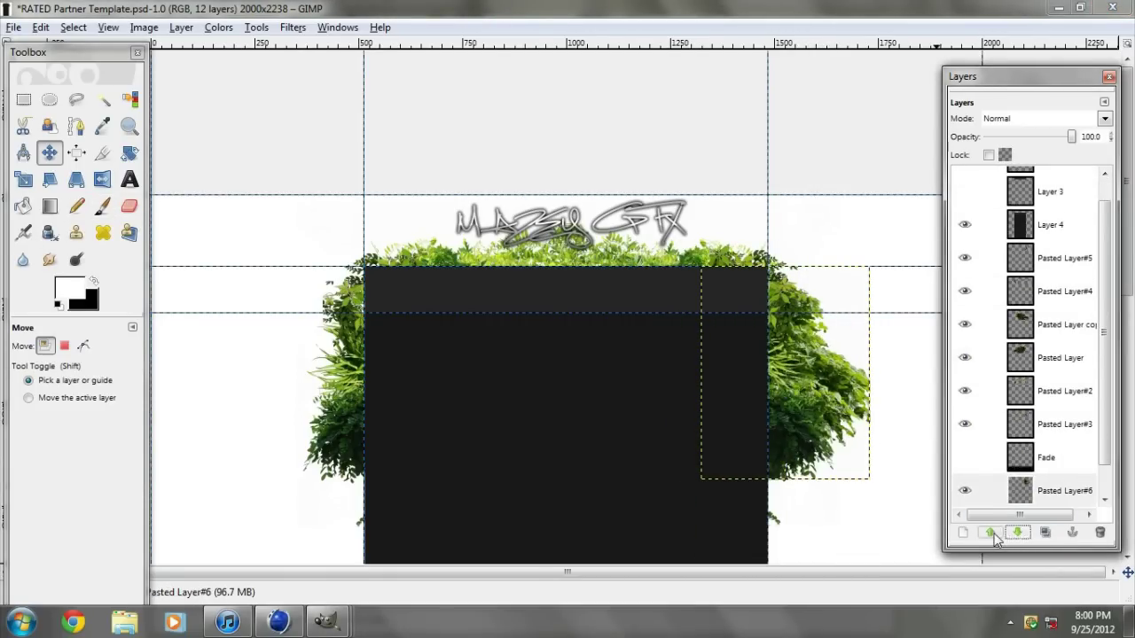
# Raise the tree layer, move it over the panel's right edge and try Multiply blending
pyautogui.click(991, 533)
pyautogui.click(990, 533)
pyautogui.moveTo(763, 380)
pyautogui.mouseDown()
pyautogui.moveTo(732, 258)
pyautogui.moveTo(745, 252)
pyautogui.mouseUp()
pyautogui.click(1041, 118)
pyautogui.click(1013, 140)
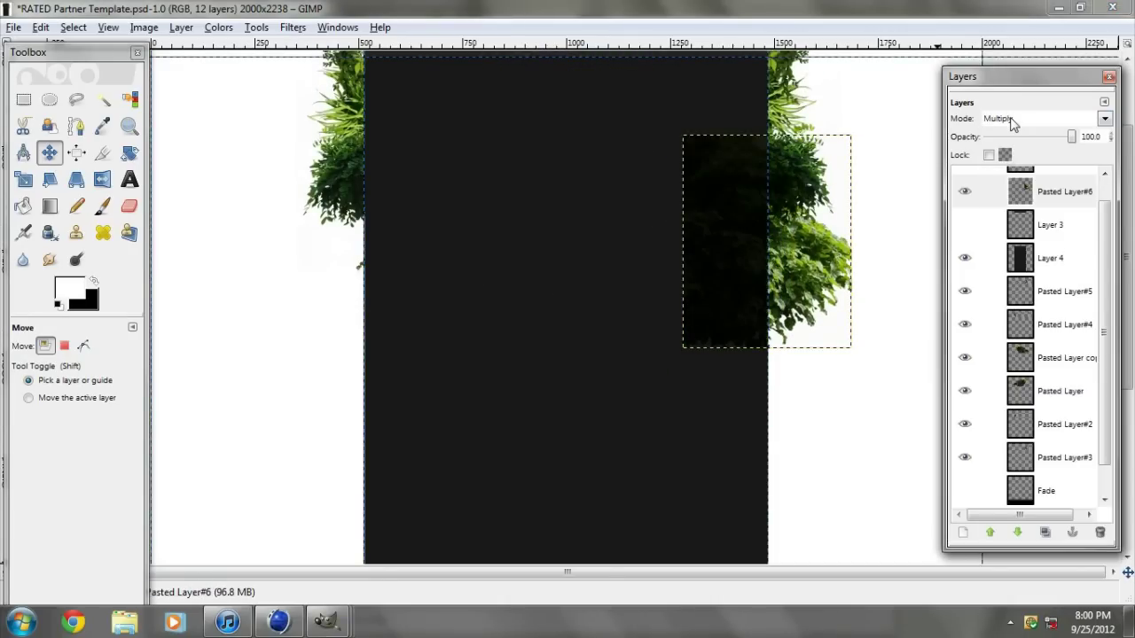
pyautogui.scroll(-1, 1005, 126)
pyautogui.scroll(-1, 1002, 126)
pyautogui.scroll(-1, 1001, 126)
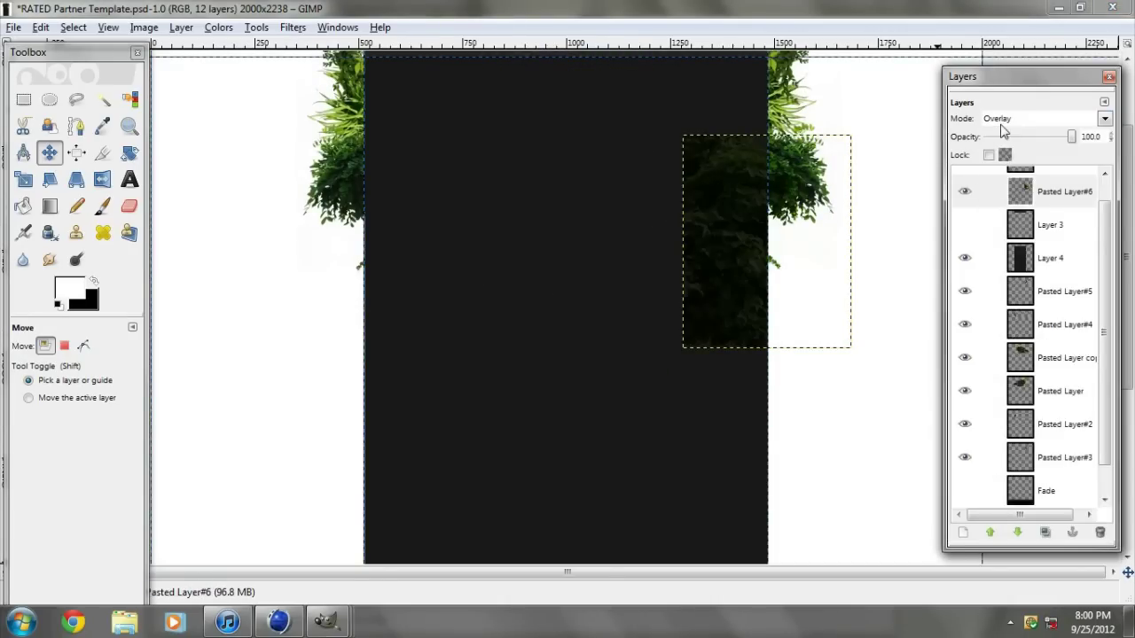
pyautogui.scroll(-1, 1008, 126)
pyautogui.scroll(-1, 1004, 124)
pyautogui.scroll(-1, 1002, 123)
pyautogui.scroll(-2, 1001, 122)
# Restore Normal blending, lower the tree behind the panel's right edge, and reshow Trees0060_3_S.png
pyautogui.click(1001, 122)
pyautogui.click(1002, 120)
pyautogui.click(1019, 533)
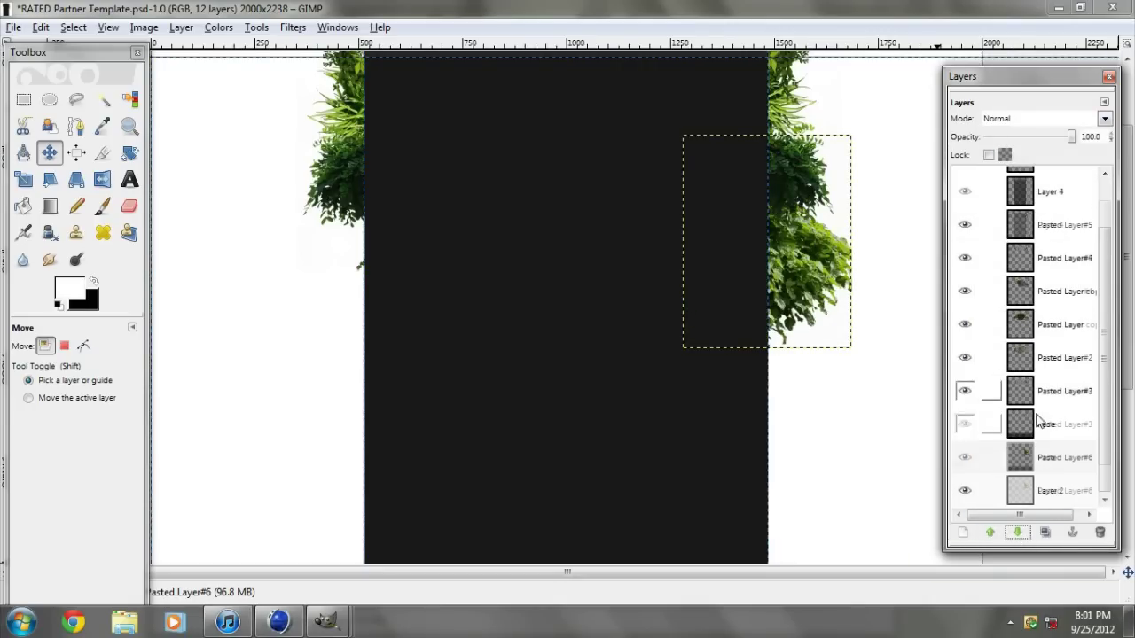
pyautogui.moveTo(801, 264); pyautogui.dragTo(791, 268)
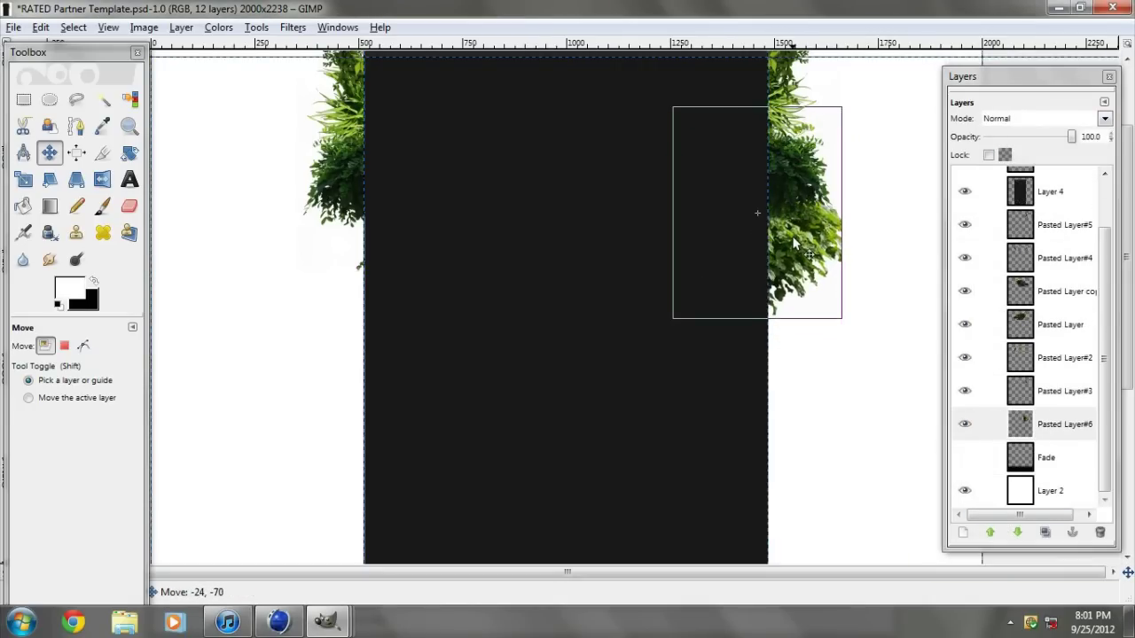
pyautogui.click(288, 536)
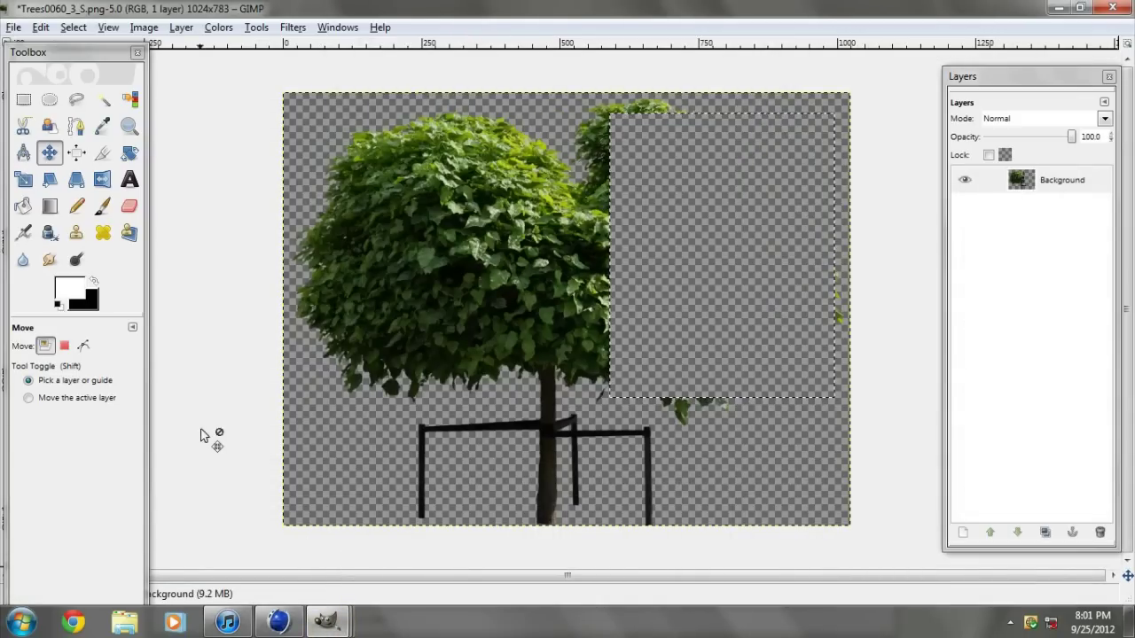
# Paste the copied foliage into the template as a new layer and flip it horizontally
pyautogui.press('r')
pyautogui.click(106, 536)
pyautogui.hotkey('ctrl', 'v')
pyautogui.hotkey('shift', 'ctrl', 'n')
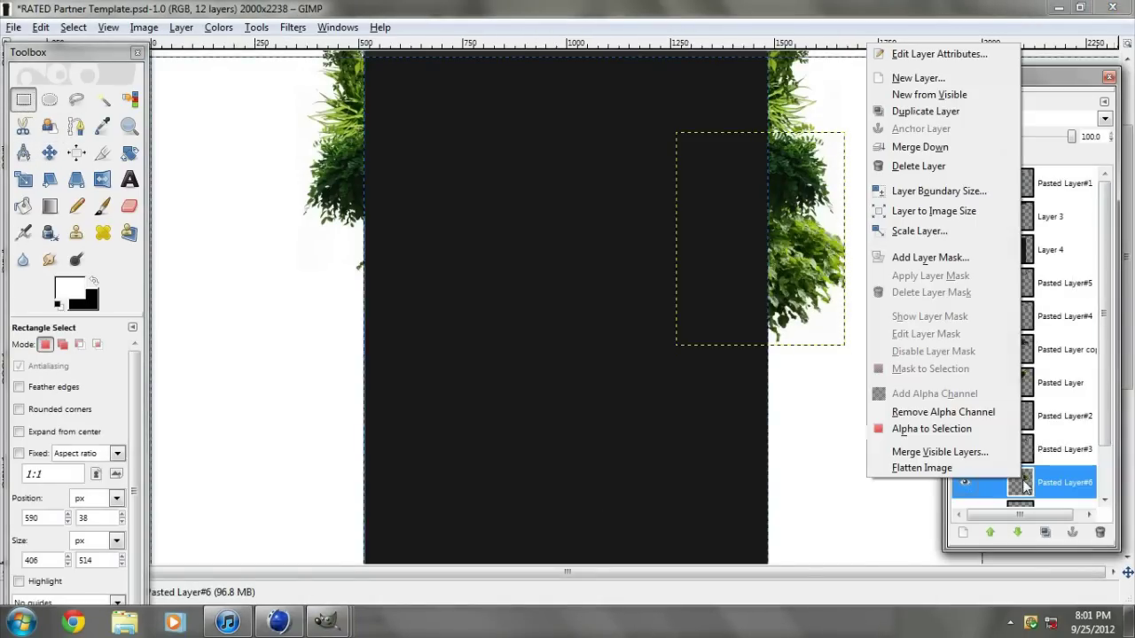
pyautogui.hotkey('shift', 'f')
pyautogui.click(807, 239)
# Move the mirrored foliage to the panel's left edge and erase the excess
pyautogui.press('m')
pyautogui.moveTo(808, 280); pyautogui.dragTo(426, 281)
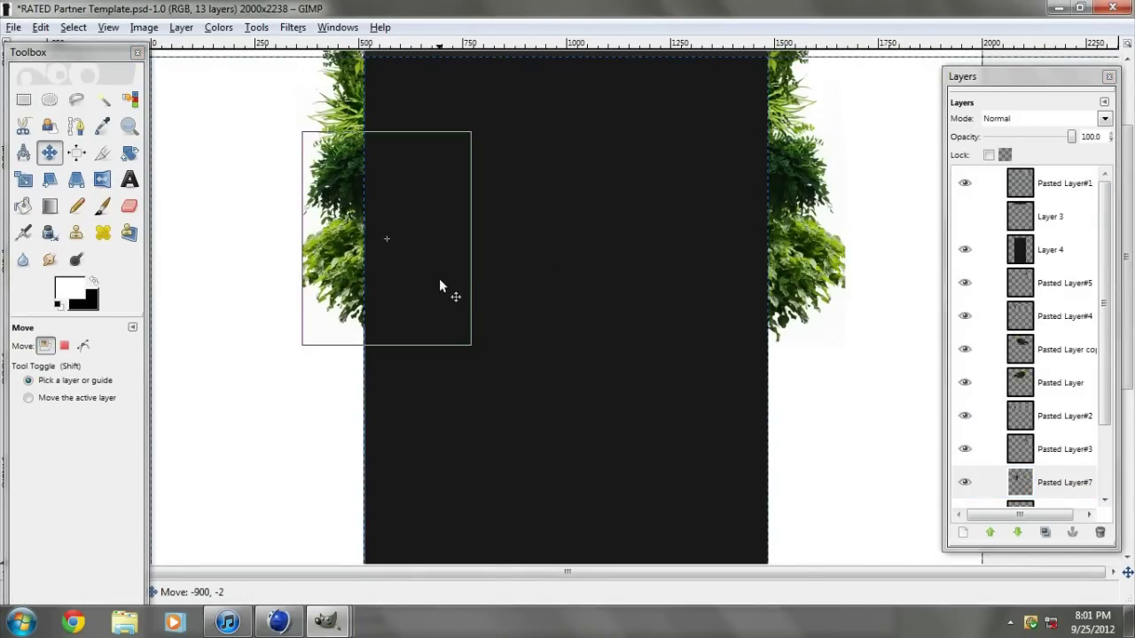
pyautogui.click(130, 205)
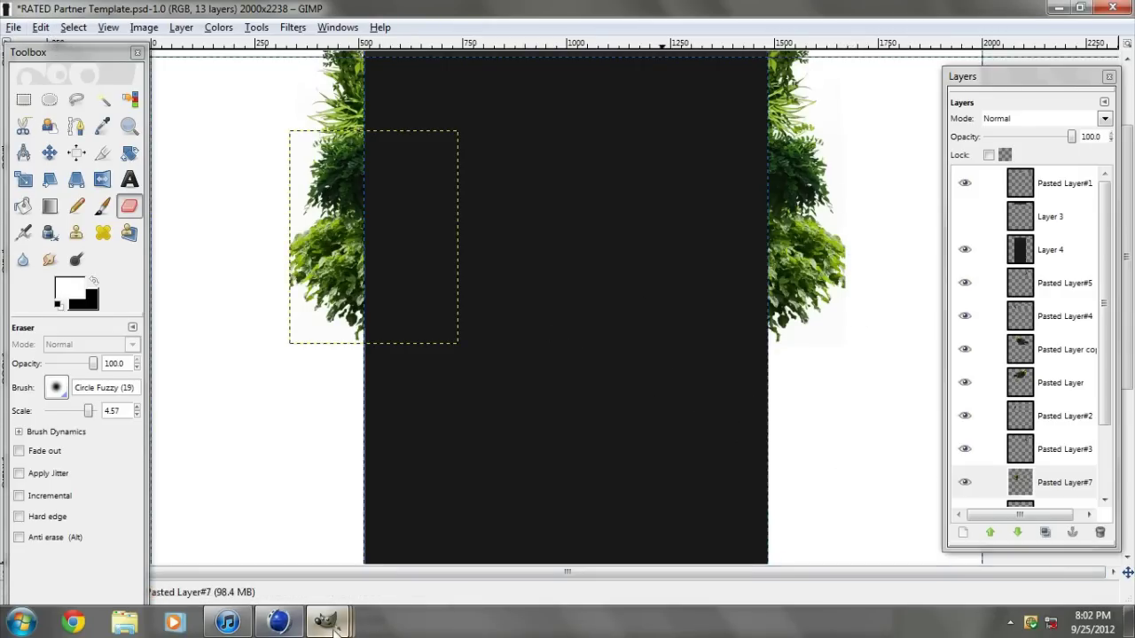
pyautogui.click(301, 560)
pyautogui.hotkey('alt', 'Tab')
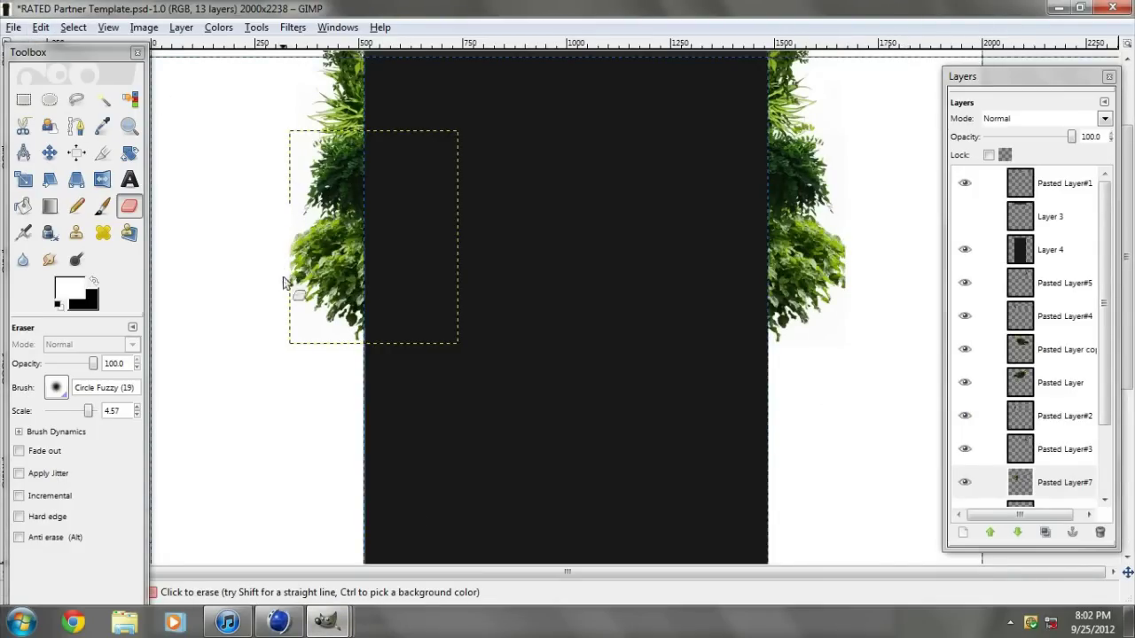
pyautogui.scroll(-3, 979, 450)
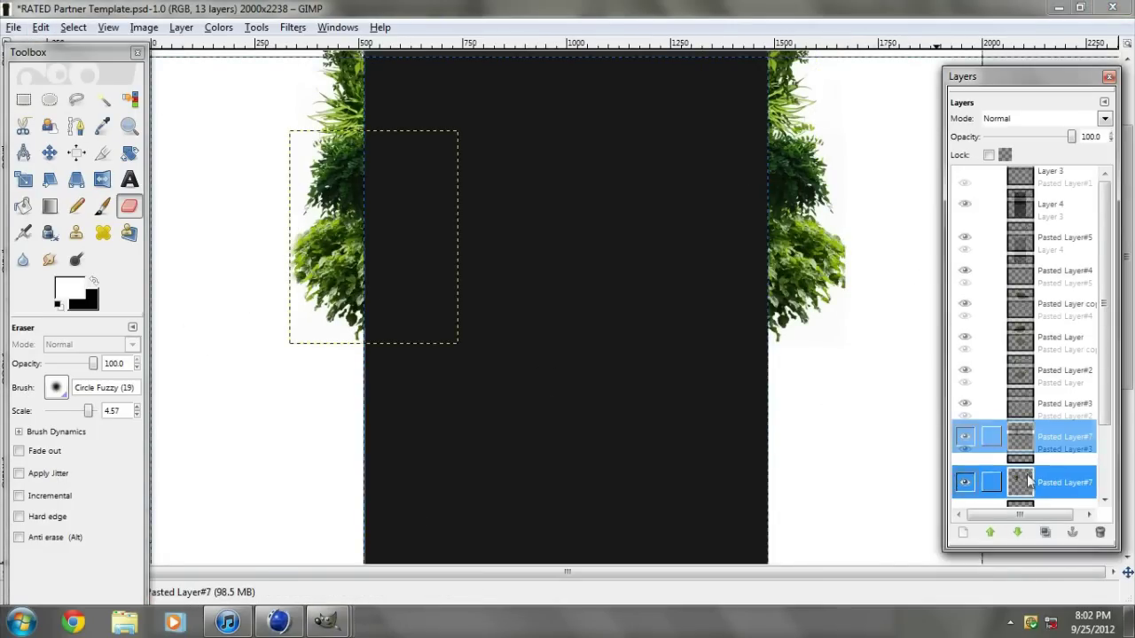
pyautogui.click(980, 424)
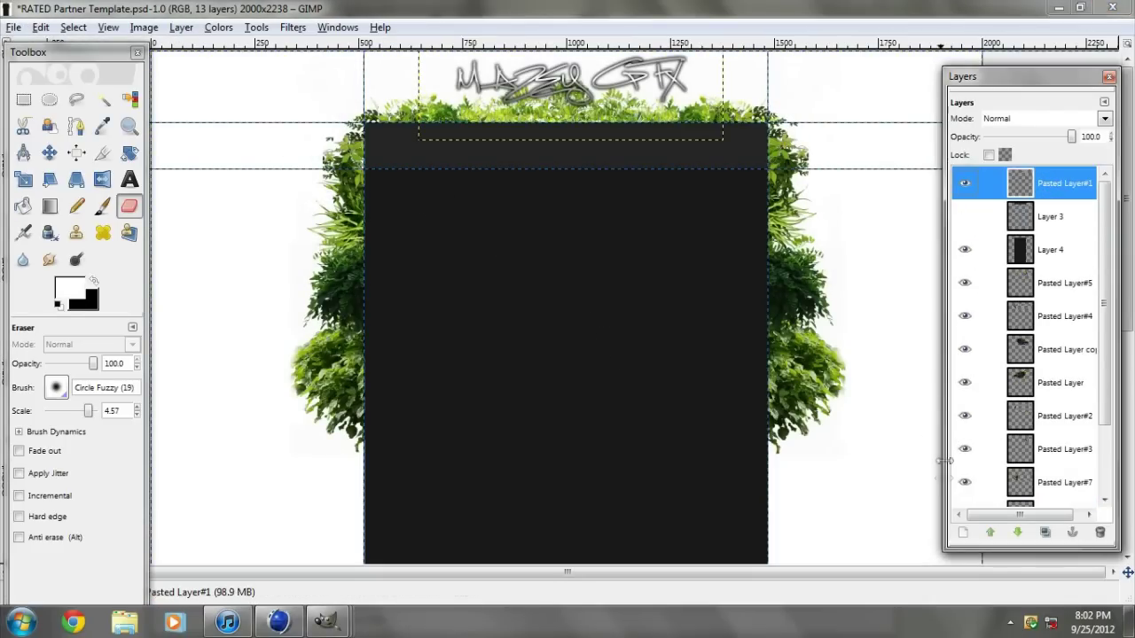
# Pick a green from the foliage and bucket-fill it into a new empty layer
pyautogui.click(101, 125)
pyautogui.click(1039, 347)
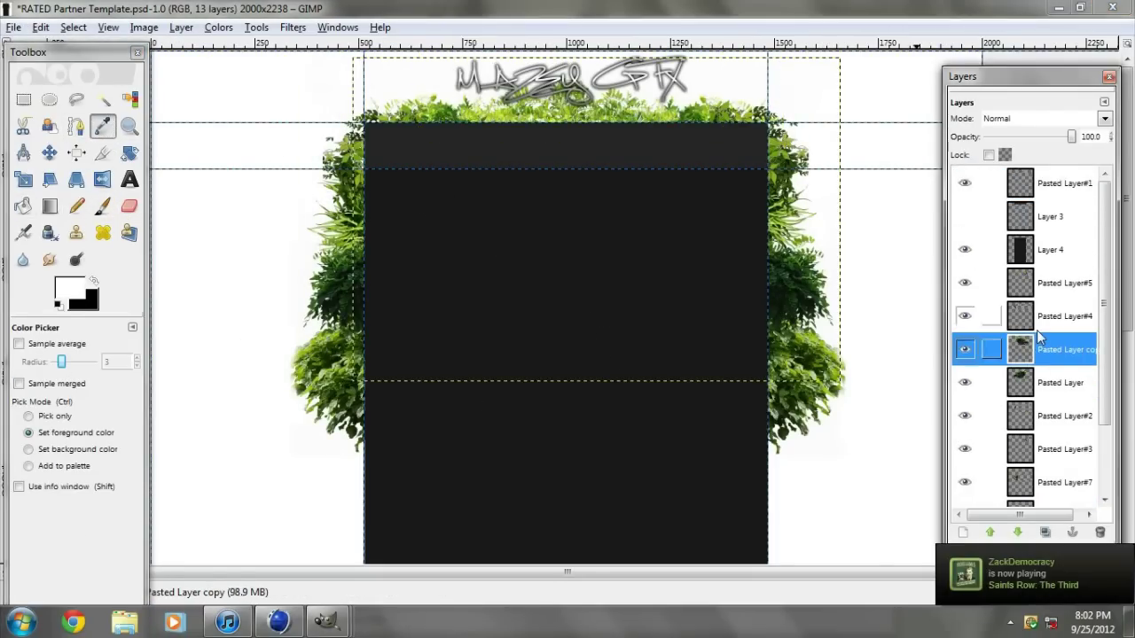
pyautogui.click(1020, 503)
pyautogui.click(838, 354)
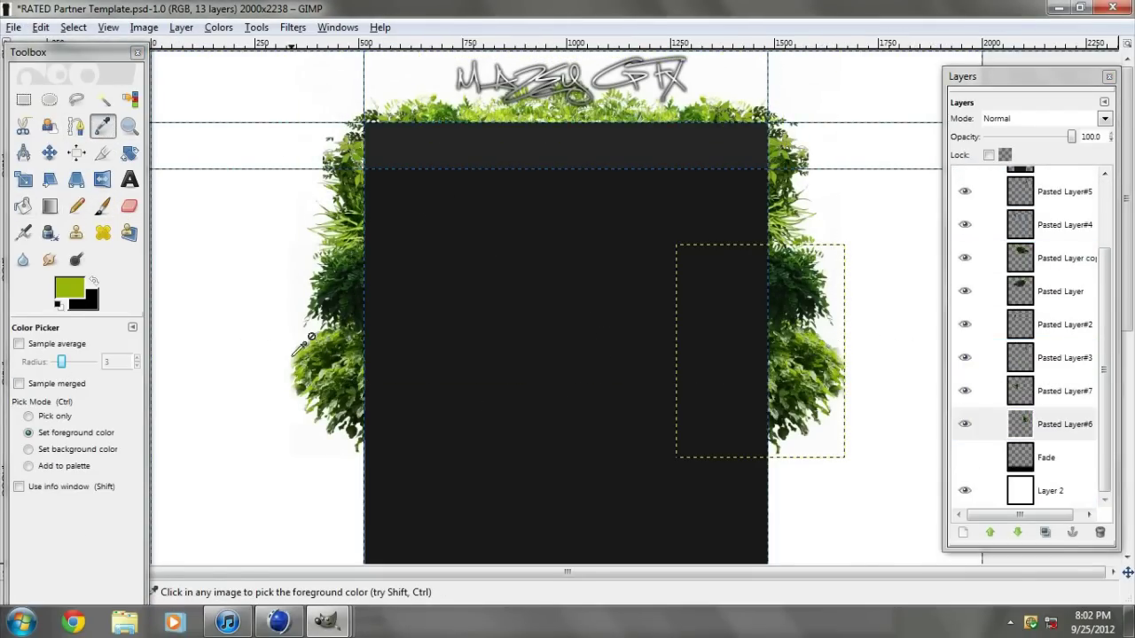
pyautogui.click(1019, 490)
pyautogui.click(965, 533)
pyautogui.hotkey('shift', 'b')
pyautogui.click(228, 292)
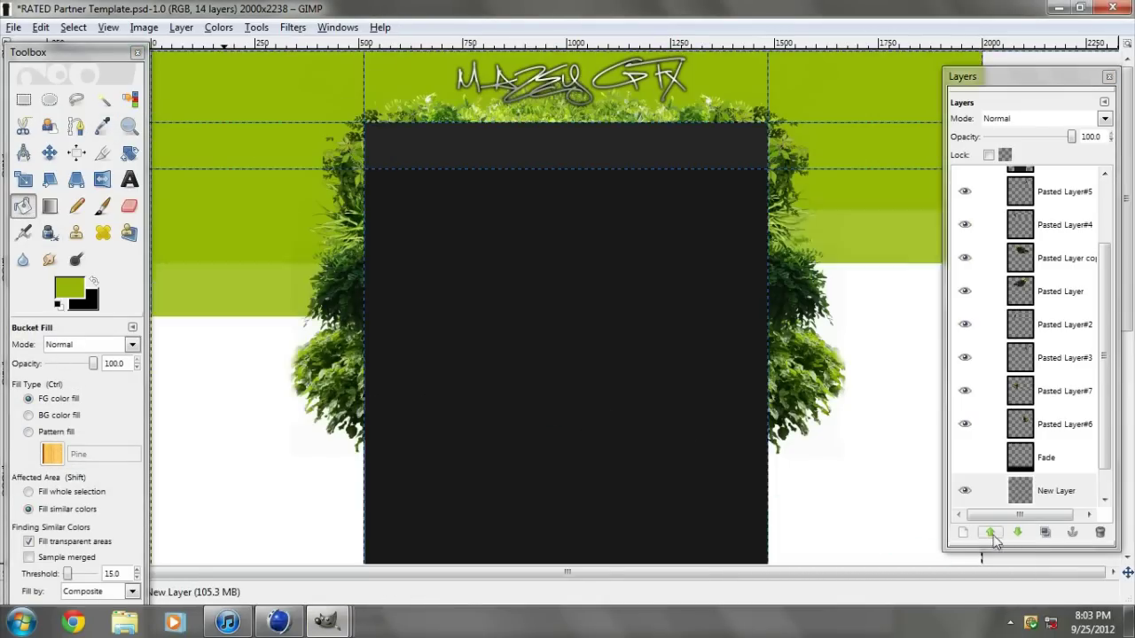
# Move the green layer to the top and try Burn, Hard light, Soft light and Hue blending
pyautogui.scroll(-3, 1041, 118)
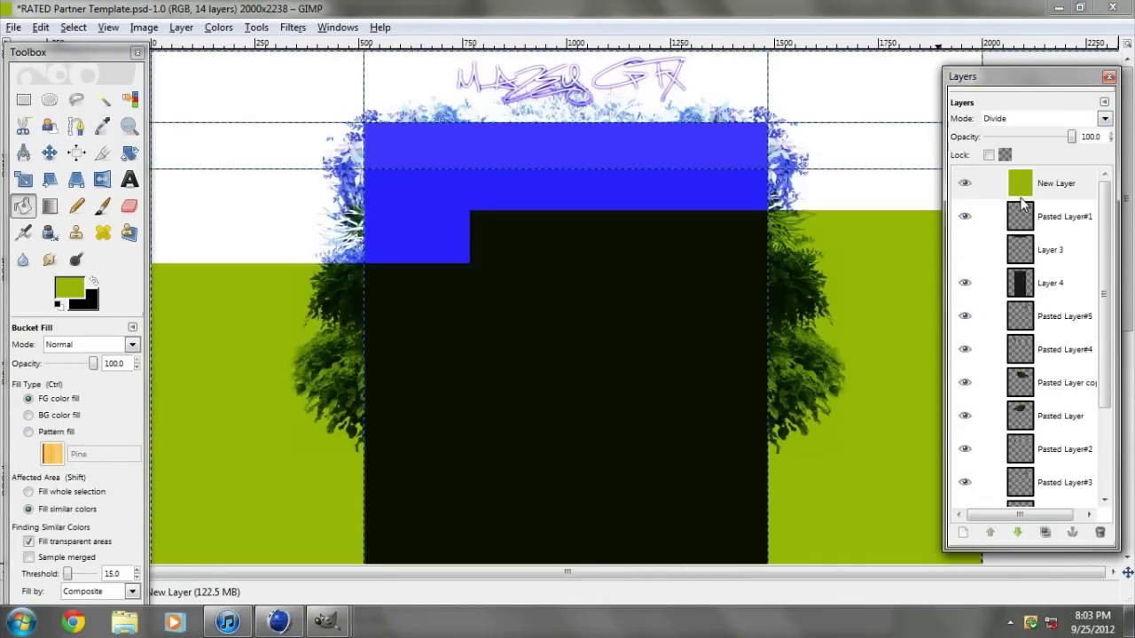
pyautogui.click(1103, 118)
pyautogui.click(1003, 217)
pyautogui.click(1104, 118)
pyautogui.click(1000, 277)
pyautogui.click(1020, 118)
pyautogui.click(1010, 297)
pyautogui.click(1019, 118)
pyautogui.click(1008, 316)
pyautogui.click(1020, 118)
pyautogui.click(1000, 474)
# Test Dodge, Grain extract and further blend modes on the green layer
pyautogui.click(1020, 118)
pyautogui.click(1000, 508)
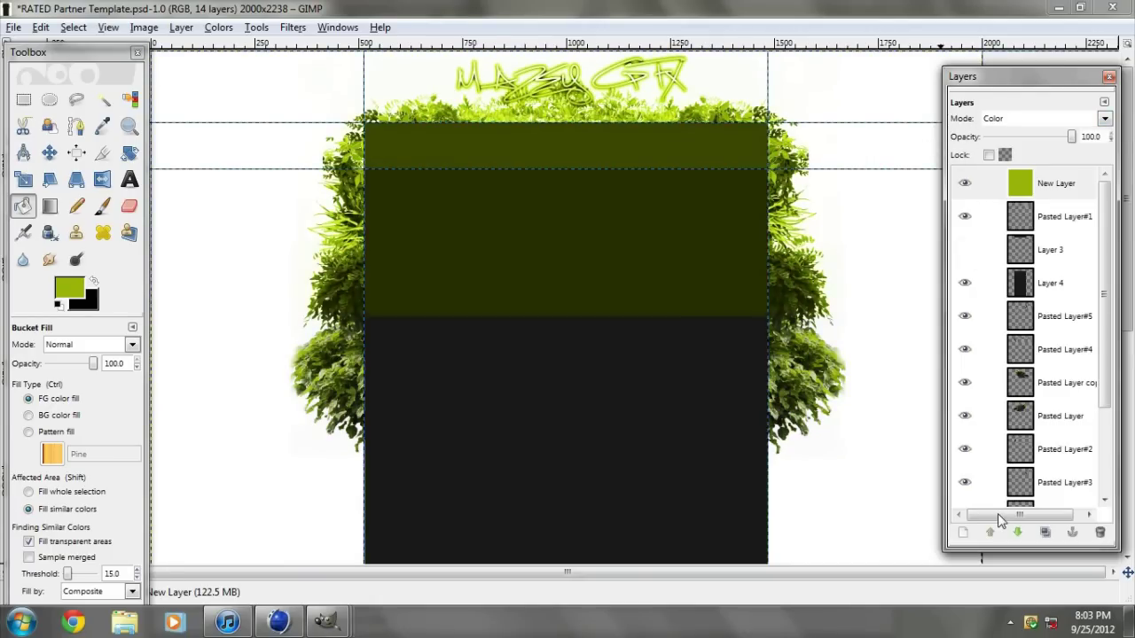
pyautogui.click(1019, 118)
pyautogui.click(1000, 255)
pyautogui.click(1019, 118)
pyautogui.click(1000, 332)
pyautogui.scroll(-1, 1019, 124)
pyautogui.press('Down')
pyautogui.press('Down')
pyautogui.press('Down')
pyautogui.press('Down')
pyautogui.press('Down')
# Set the green layer to Normal at about 19.8% opacity and hide dark panel Layer 4
pyautogui.click(1104, 118)
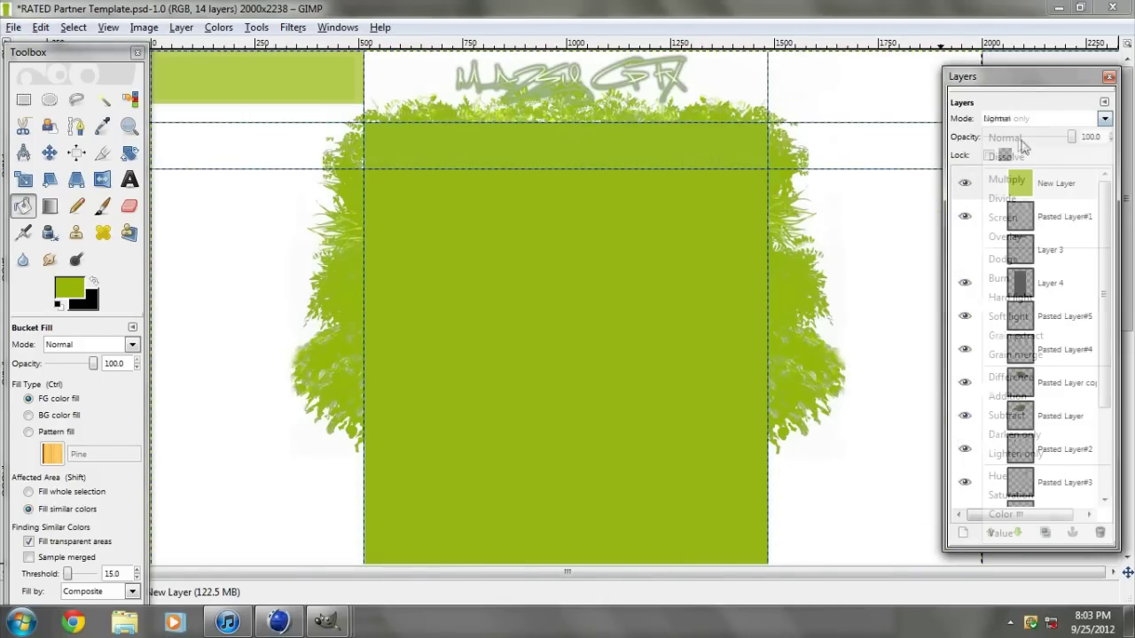
pyautogui.click(1000, 139)
pyautogui.moveTo(1071, 136); pyautogui.dragTo(1007, 137)
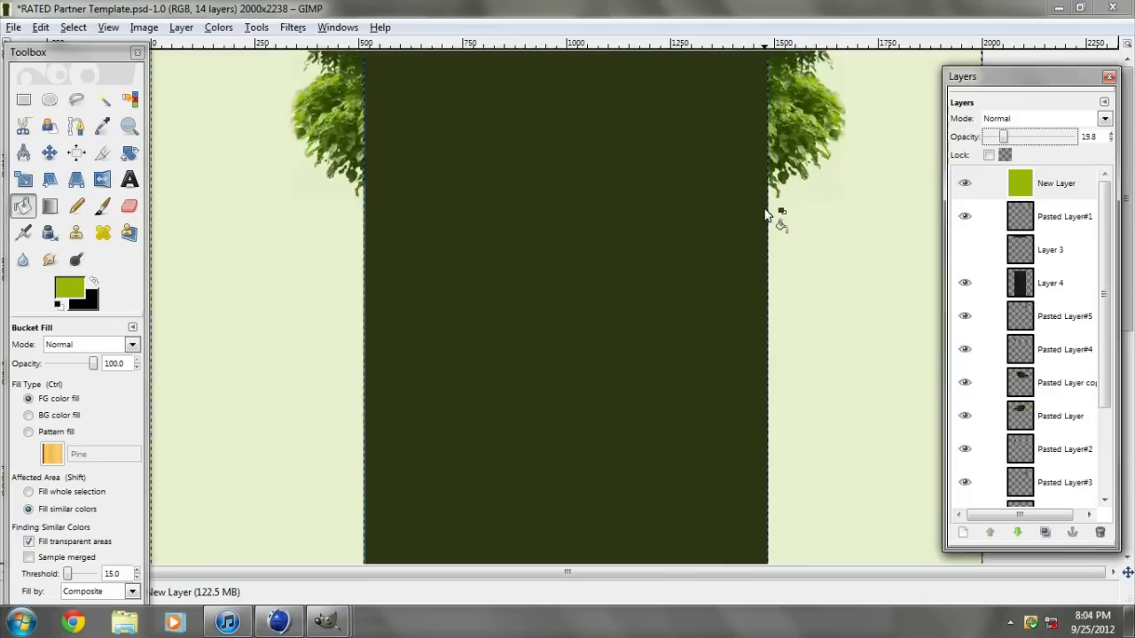
pyautogui.click(1030, 288)
pyautogui.press('d')
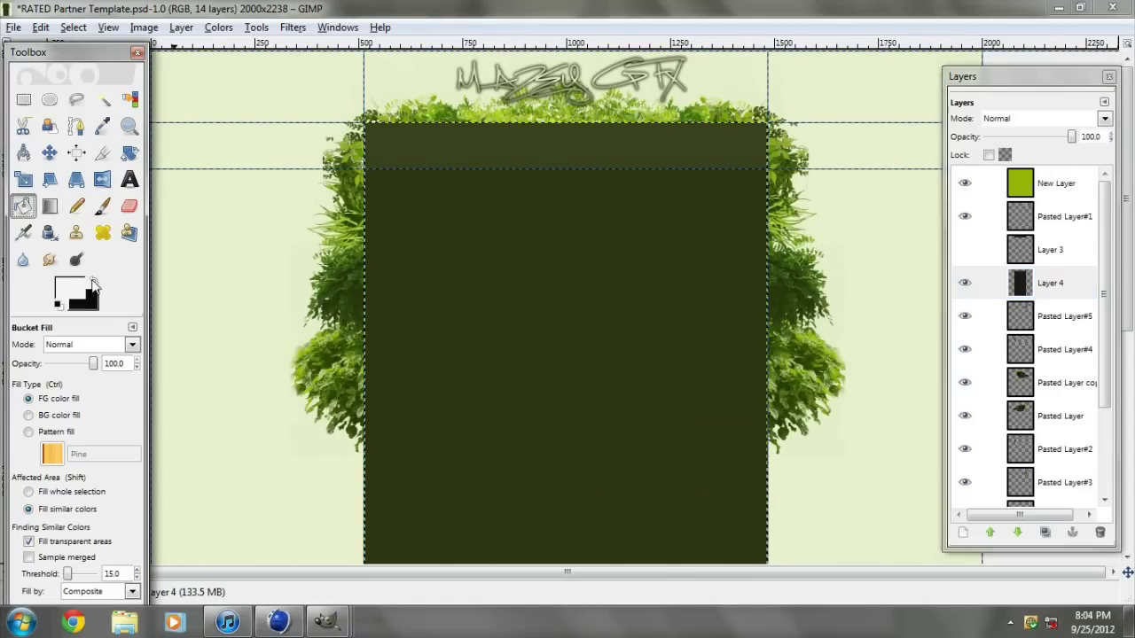
pyautogui.press('x')
pyautogui.click(964, 283)
pyautogui.scroll(-5, 644, 251)
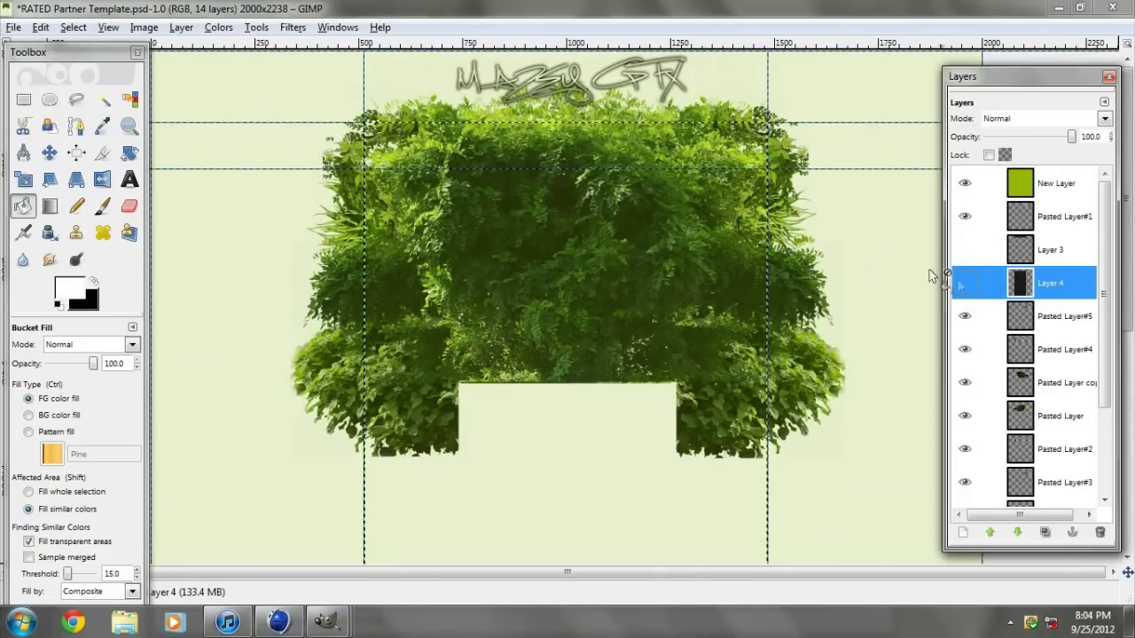